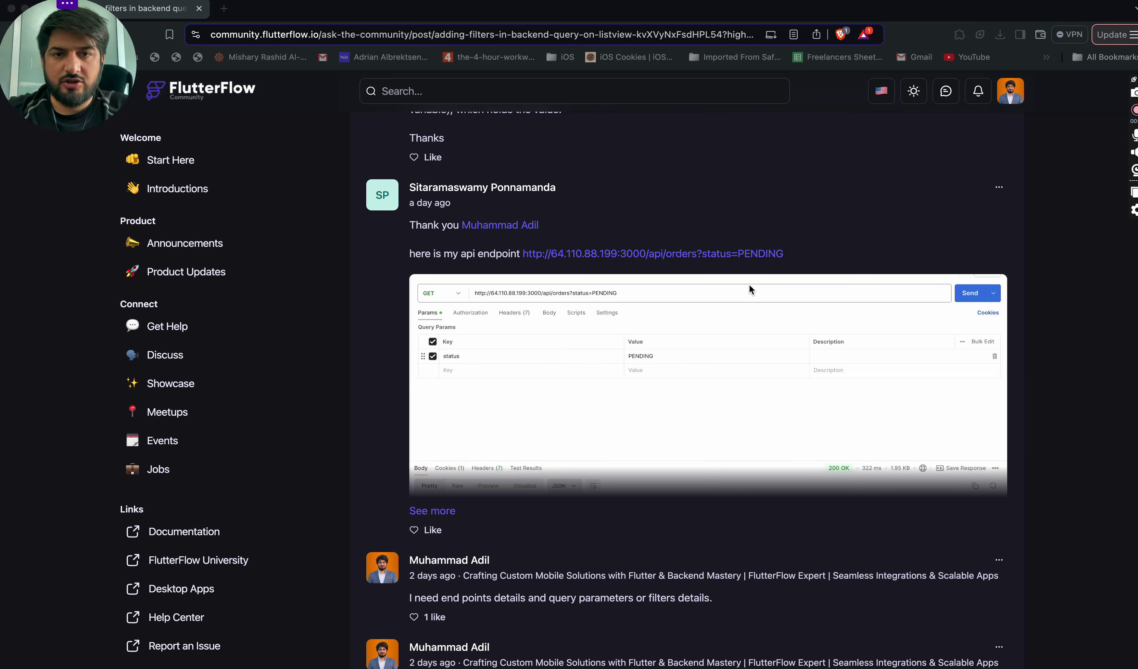
# Copy the API endpoint link ending in orders?status=PENDING from the community reply
pyautogui.click(794, 264)
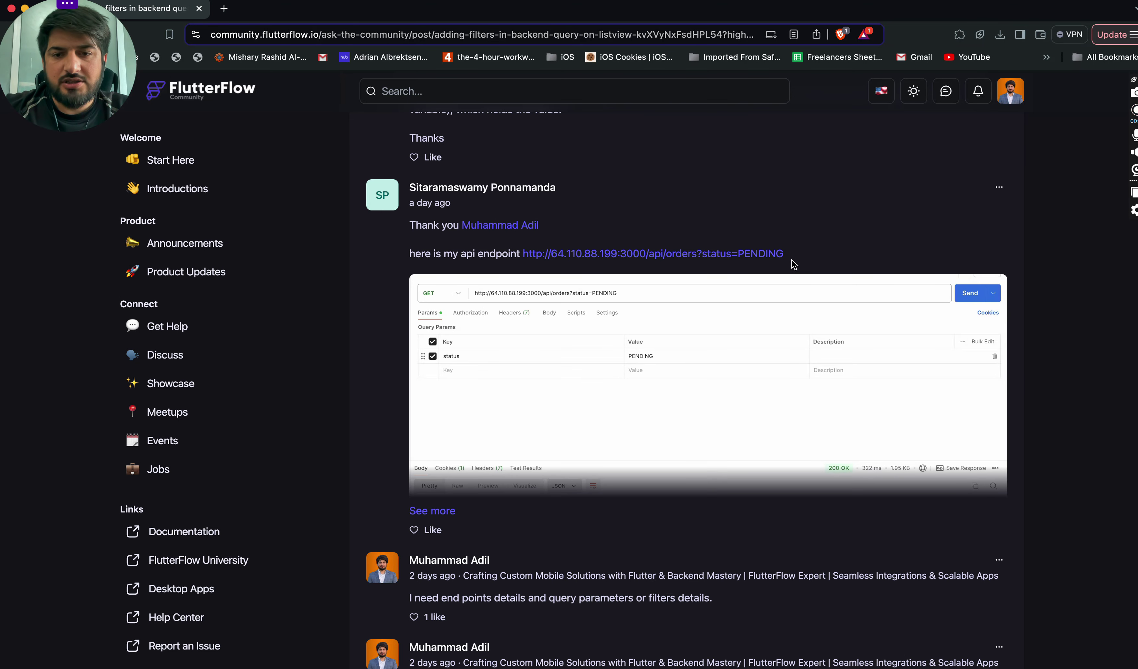
pyautogui.moveTo(787, 254); pyautogui.dragTo(523, 253)
pyautogui.press('super+c')
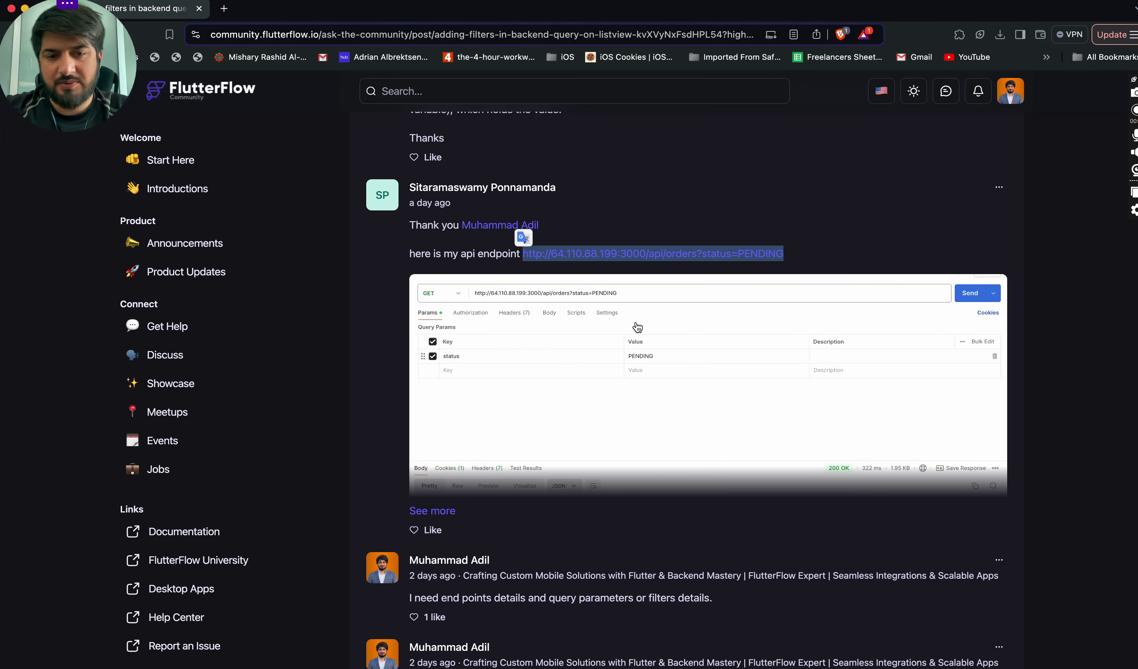
# Switch to FlutterFlow and open the existing Test API Call definition in the project's API calls
pyautogui.press('super+Tab')
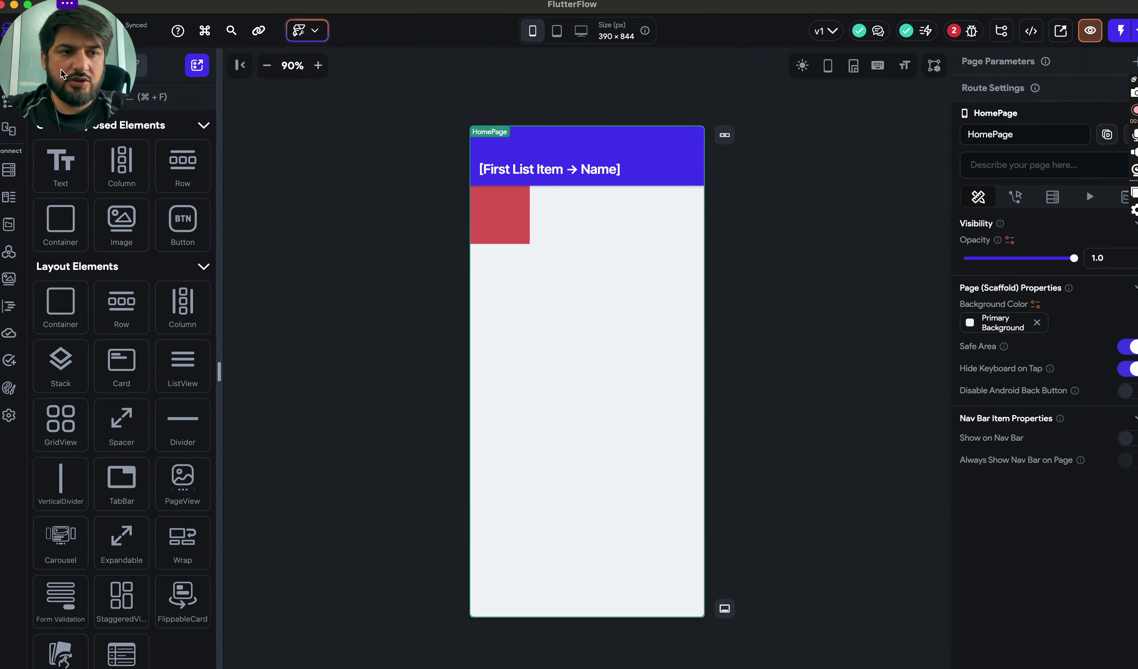
pyautogui.moveTo(56, 75); pyautogui.dragTo(150, 615)
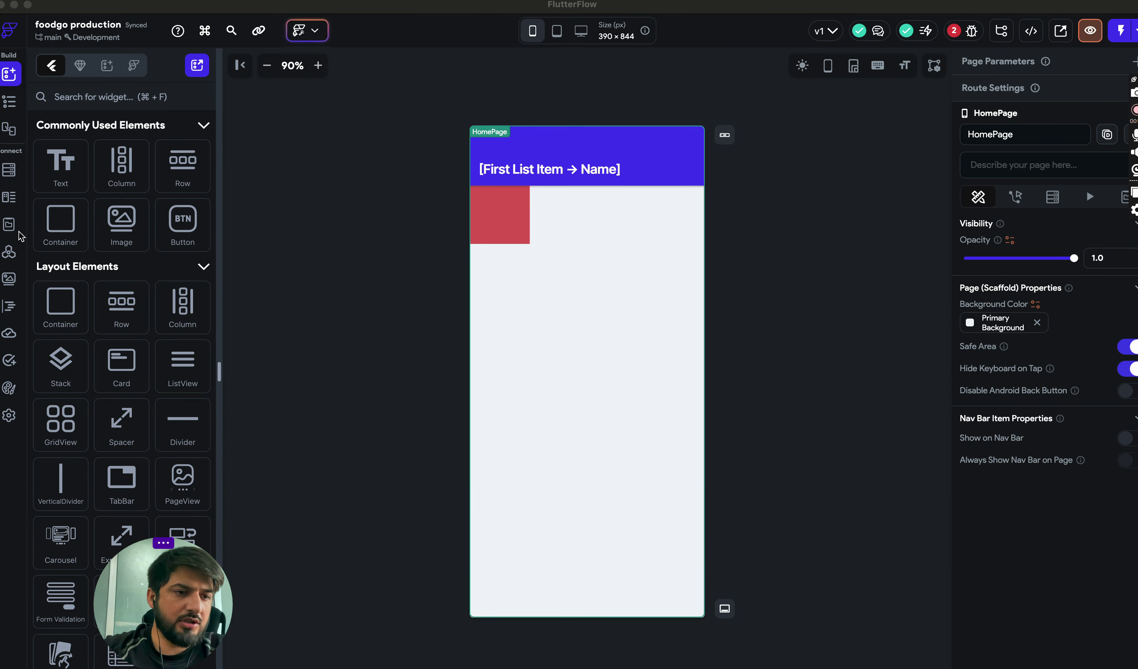
pyautogui.click(9, 252)
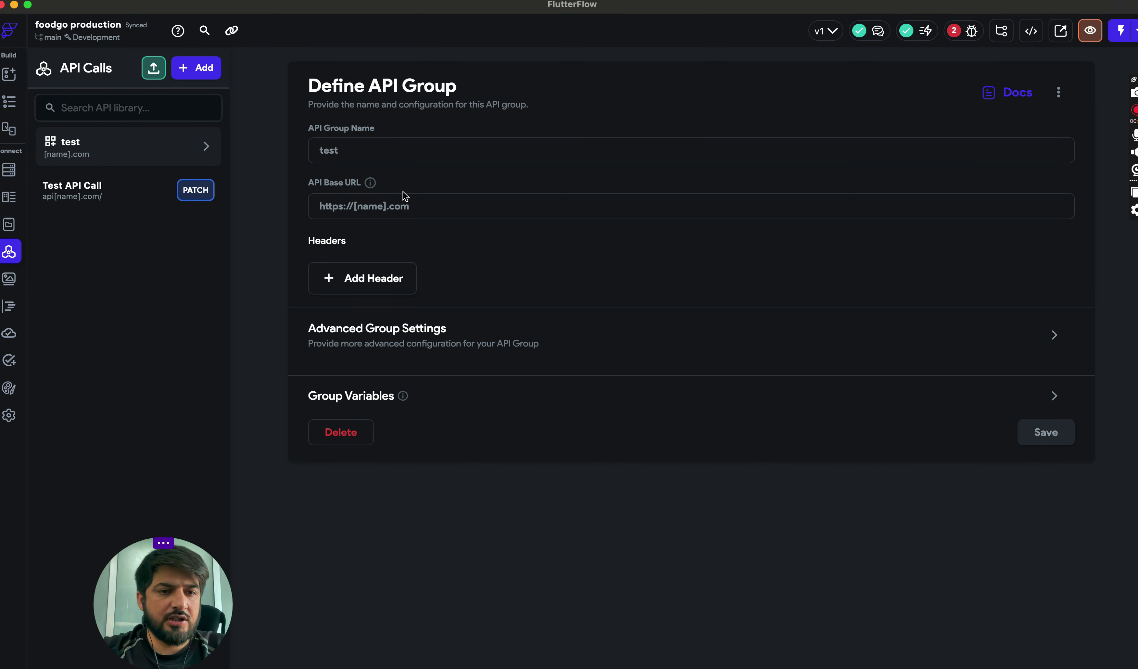
pyautogui.click(144, 200)
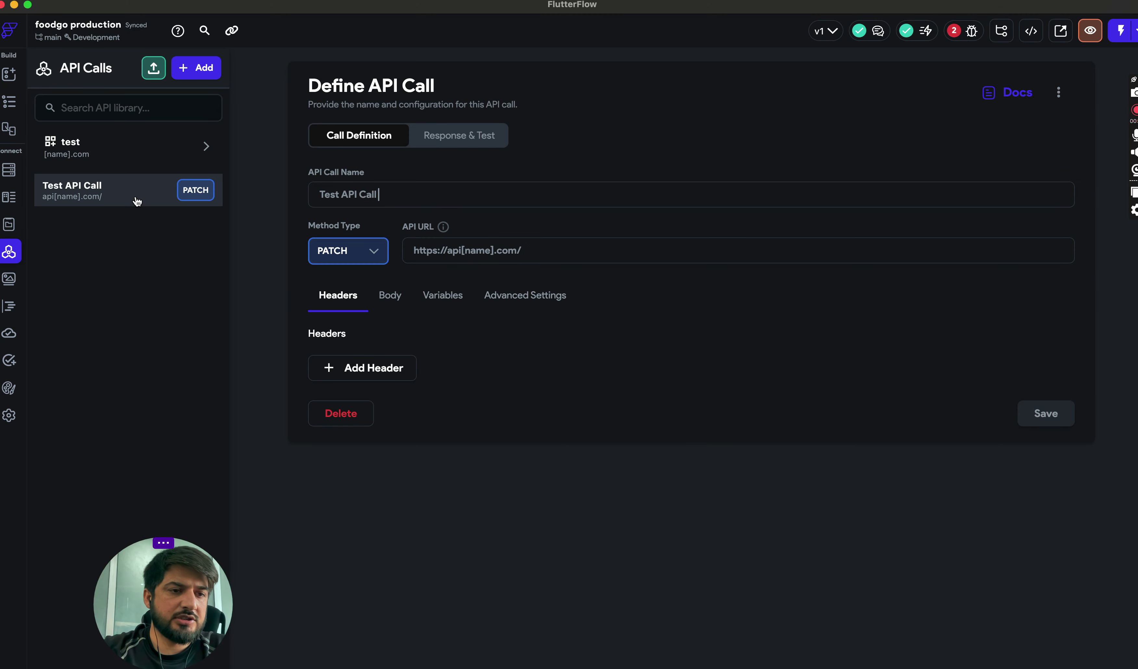
# Rename the API call to "Test APi Call"
pyautogui.click(393, 190)
pyautogui.press('super+a')
pyautogui.press('BackSpace')
pyautogui.write('Test APi Call')
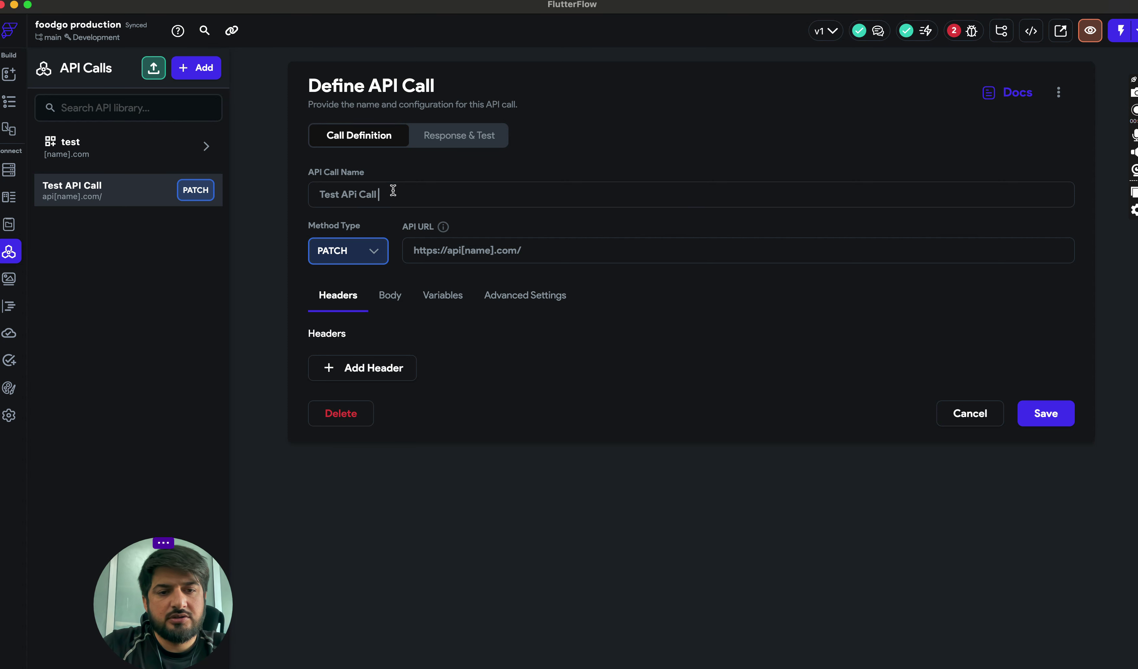
pyautogui.click(460, 250)
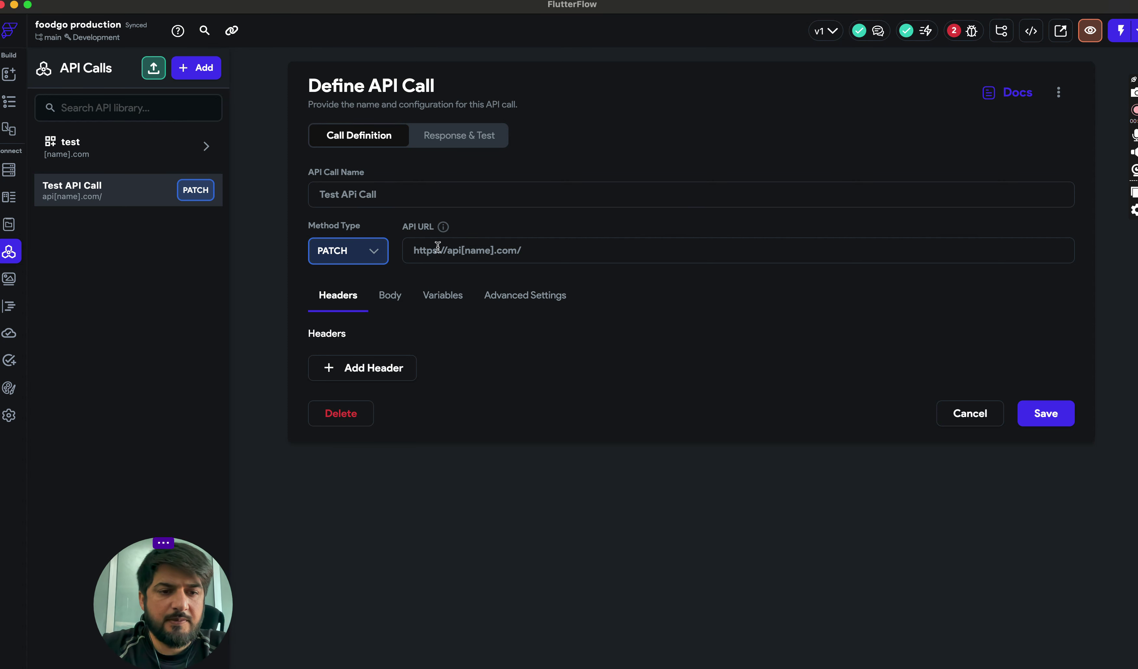
pyautogui.moveTo(407, 250); pyautogui.dragTo(619, 250)
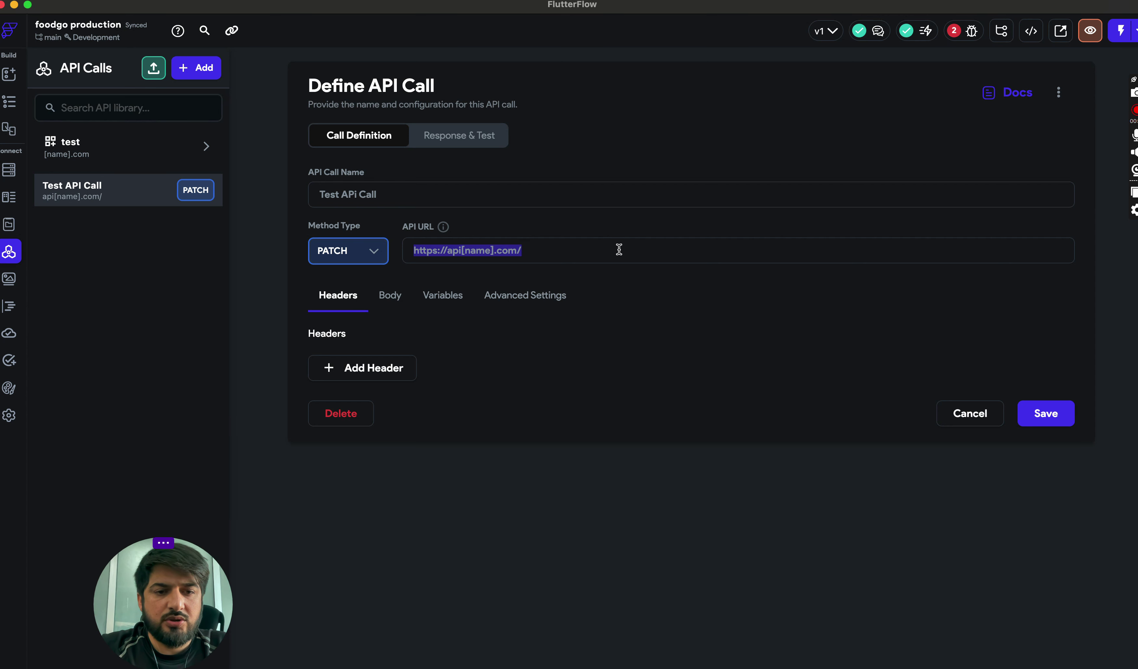
pyautogui.press('super+v')
pyautogui.moveTo(590, 250); pyautogui.dragTo(679, 249)
pyautogui.press('BackSpace')
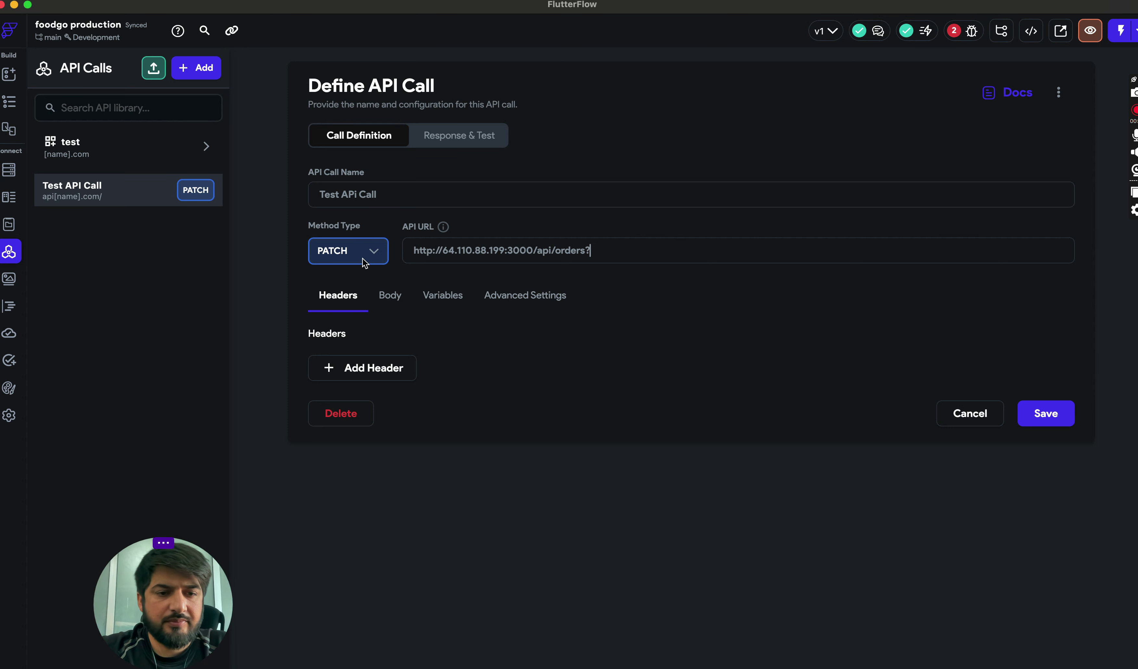
pyautogui.press('BackSpace')
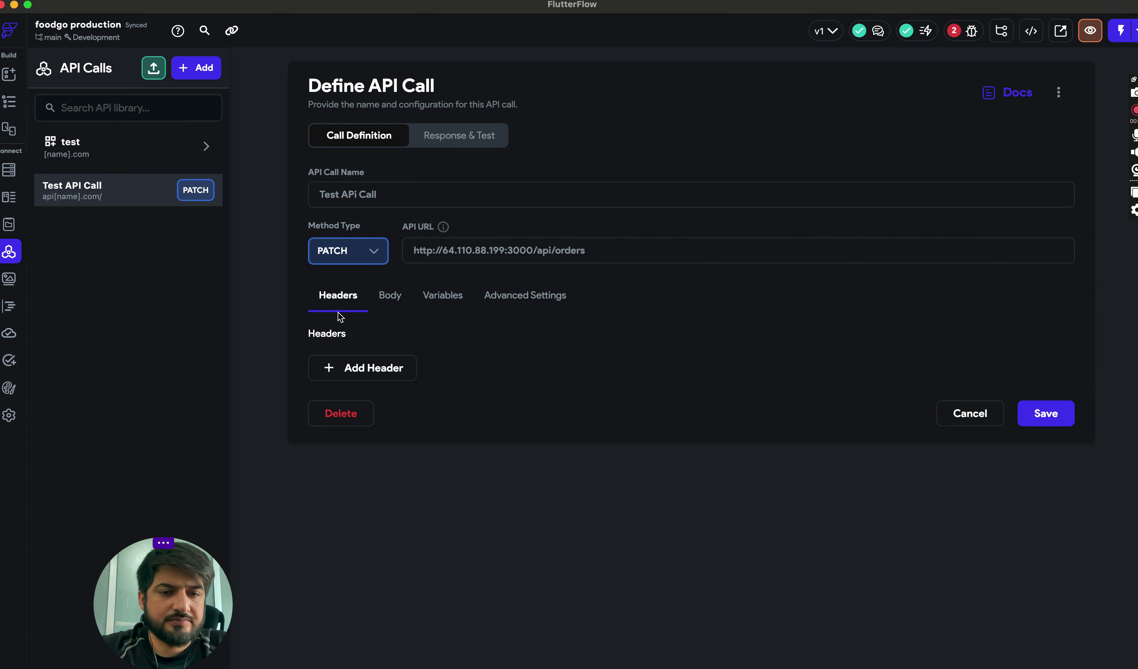
# Set the API call's method to GET and add a blank query parameter
pyautogui.click(348, 251)
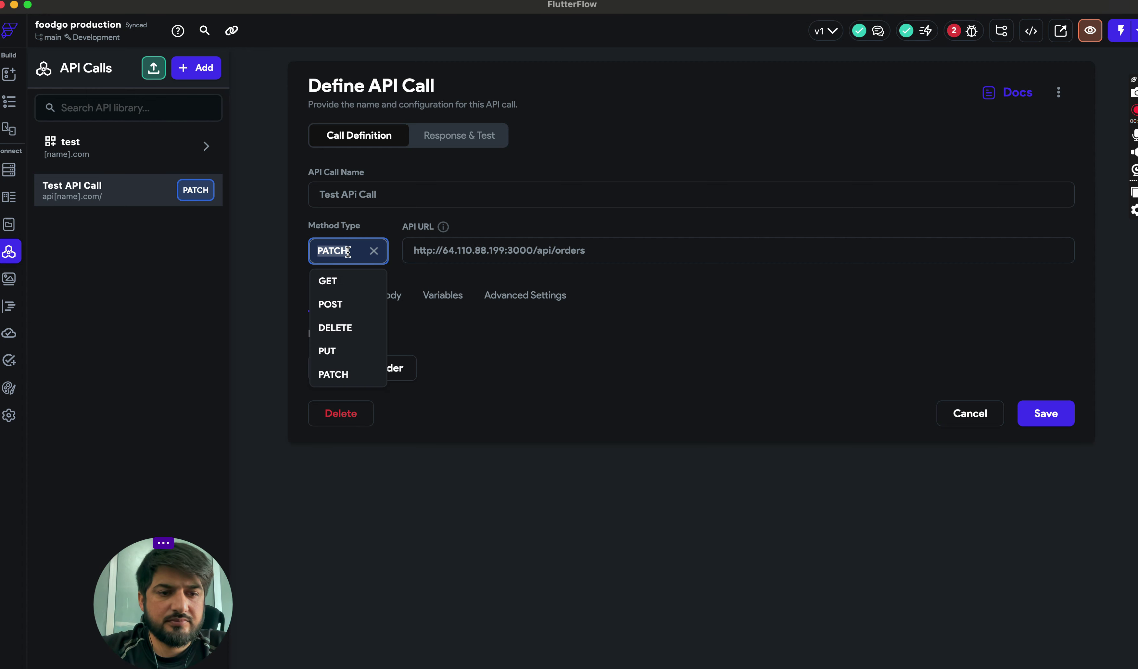
pyautogui.click(341, 281)
pyautogui.click(413, 298)
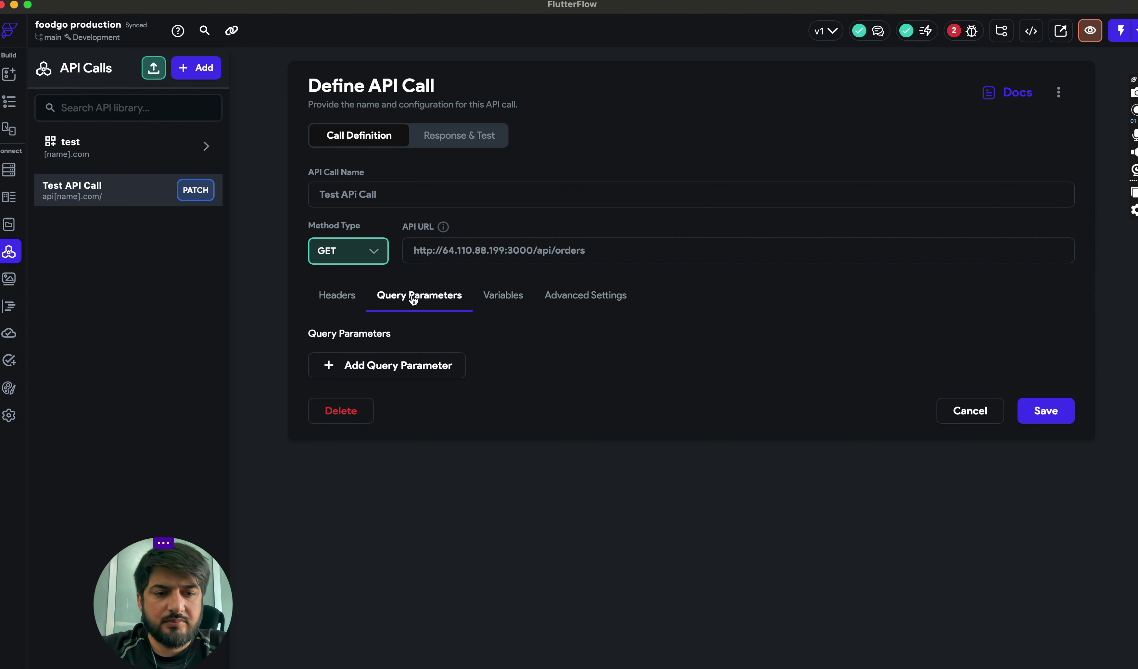
pyautogui.click(460, 366)
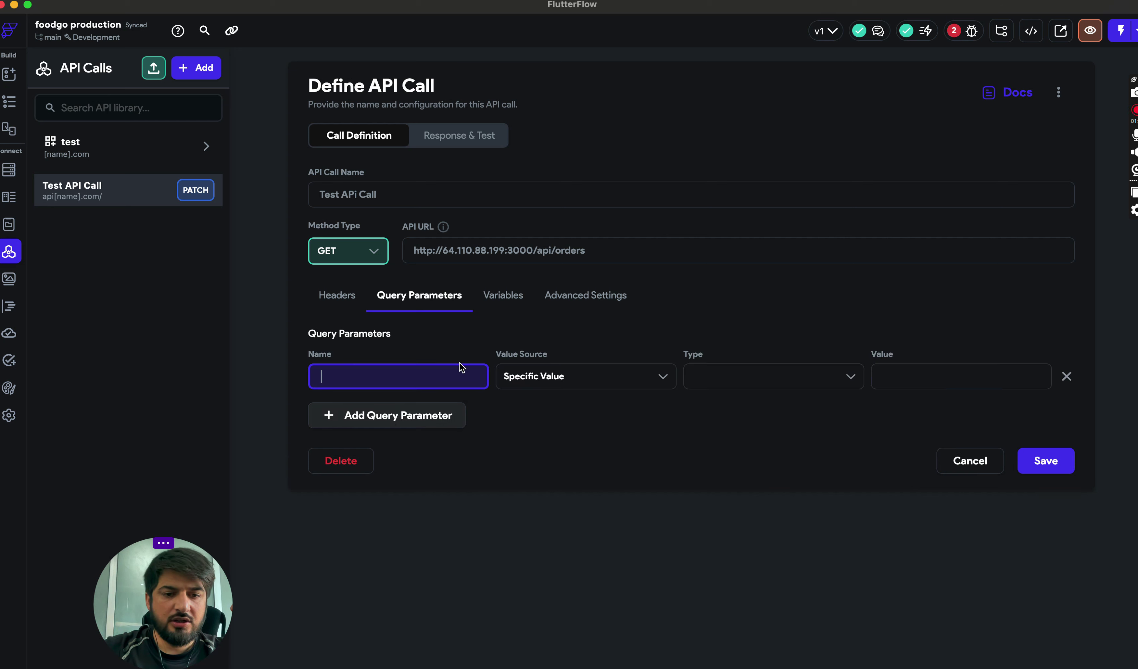
pyautogui.click(559, 412)
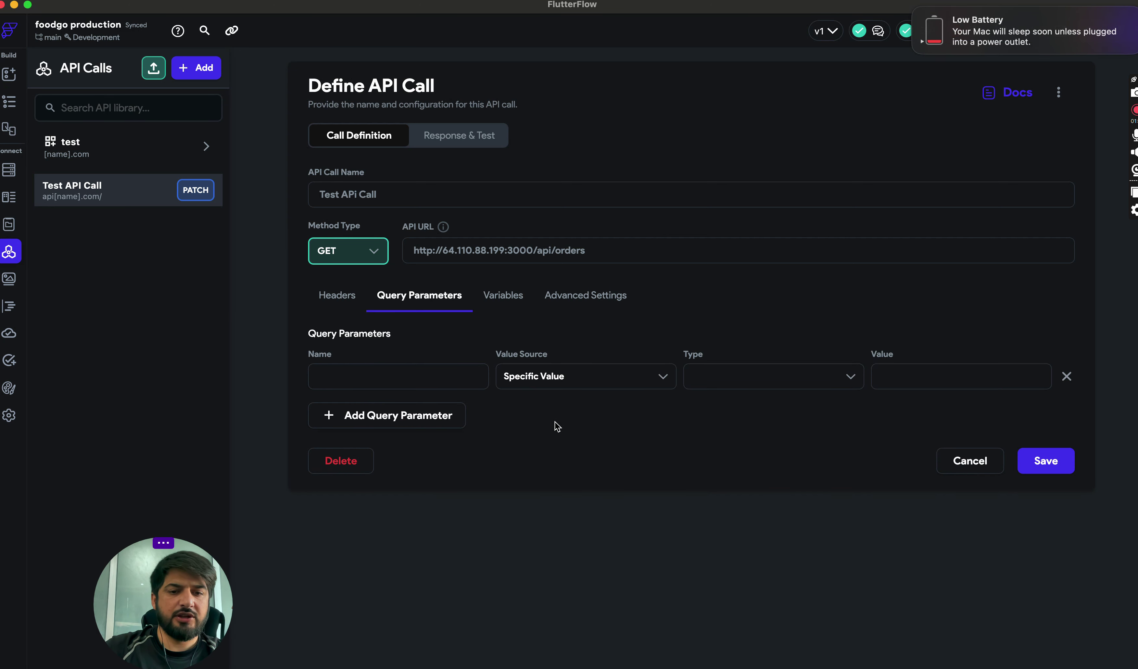
# Add a second variable to the API call, named status, with type String
pyautogui.click(513, 302)
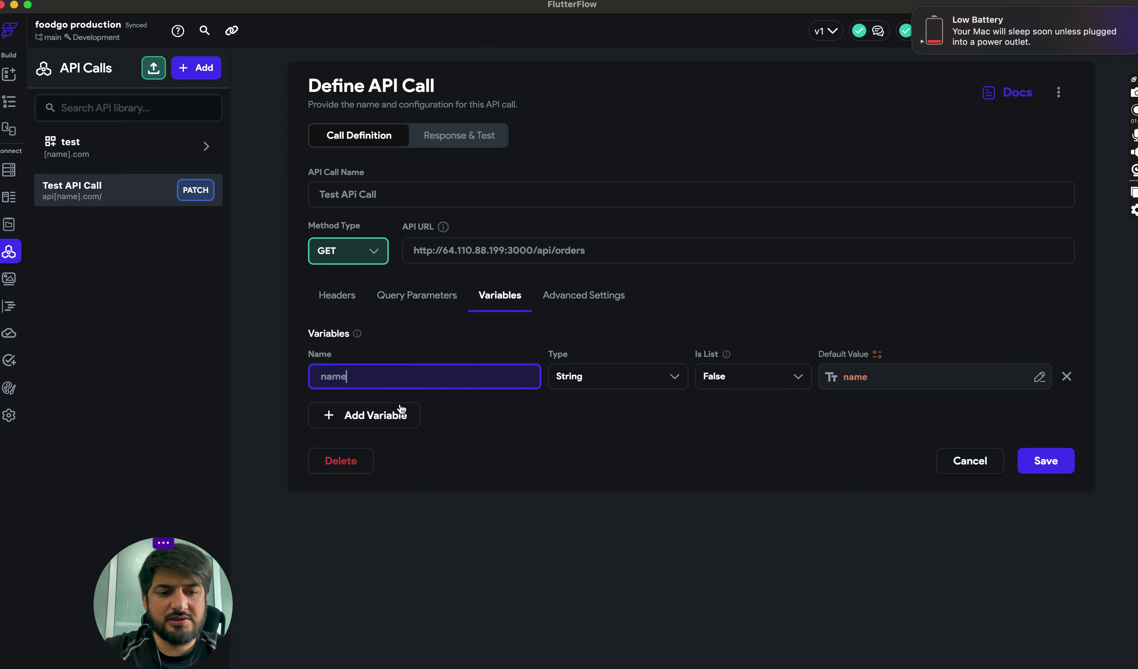
pyautogui.click(388, 415)
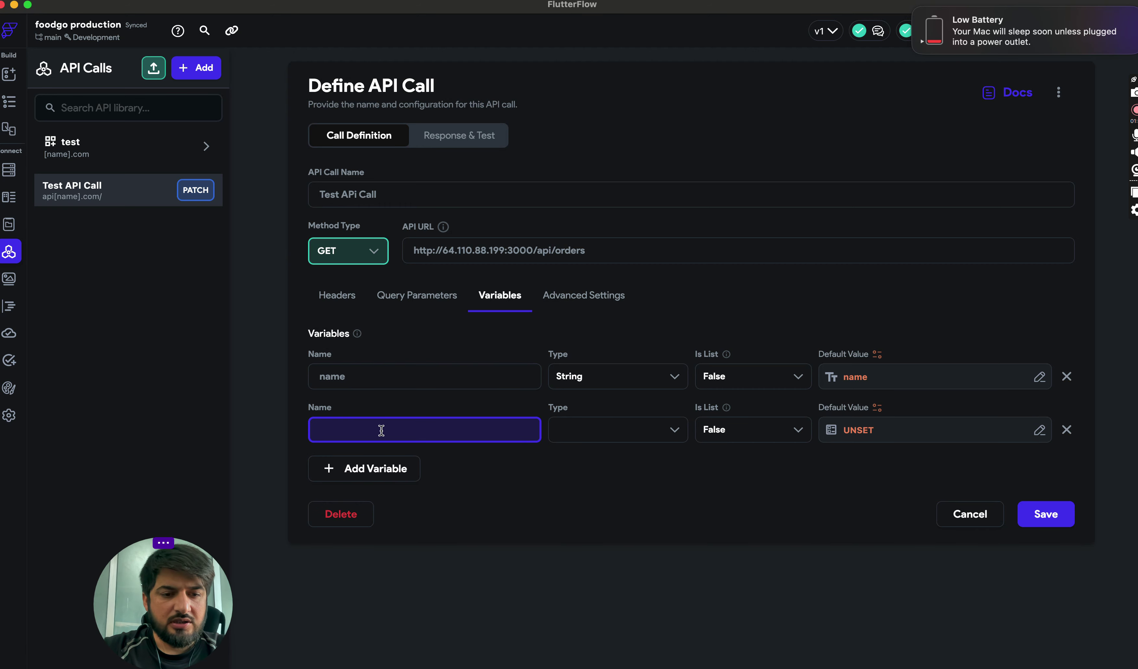
pyautogui.write('status')
pyautogui.click(665, 436)
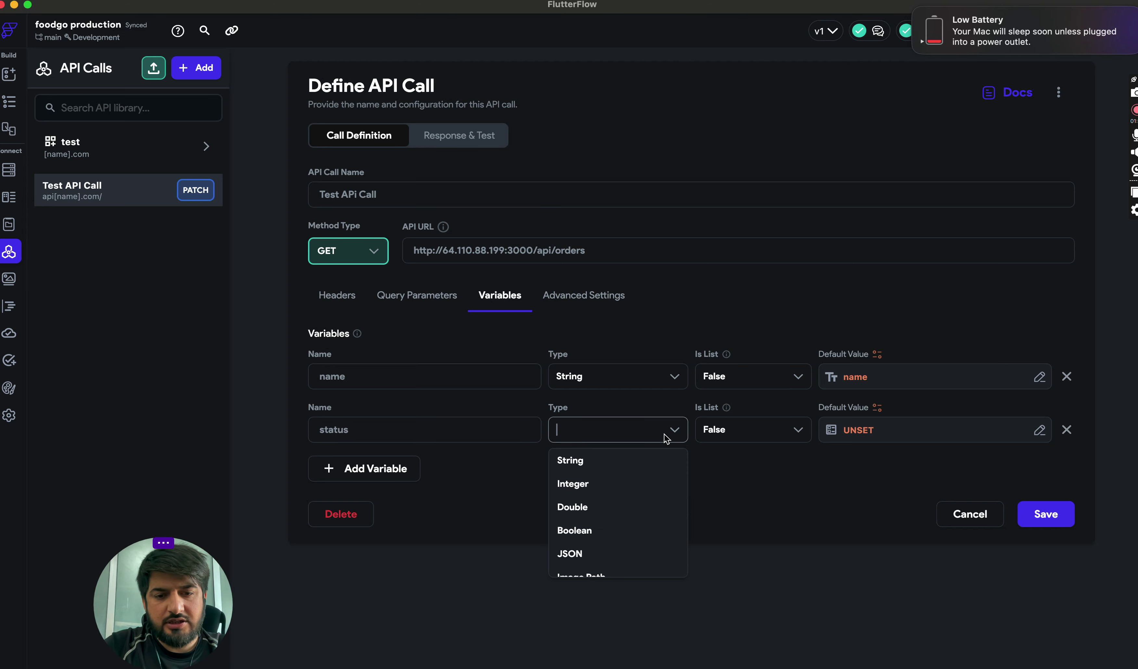
pyautogui.scroll(-2, 608, 496)
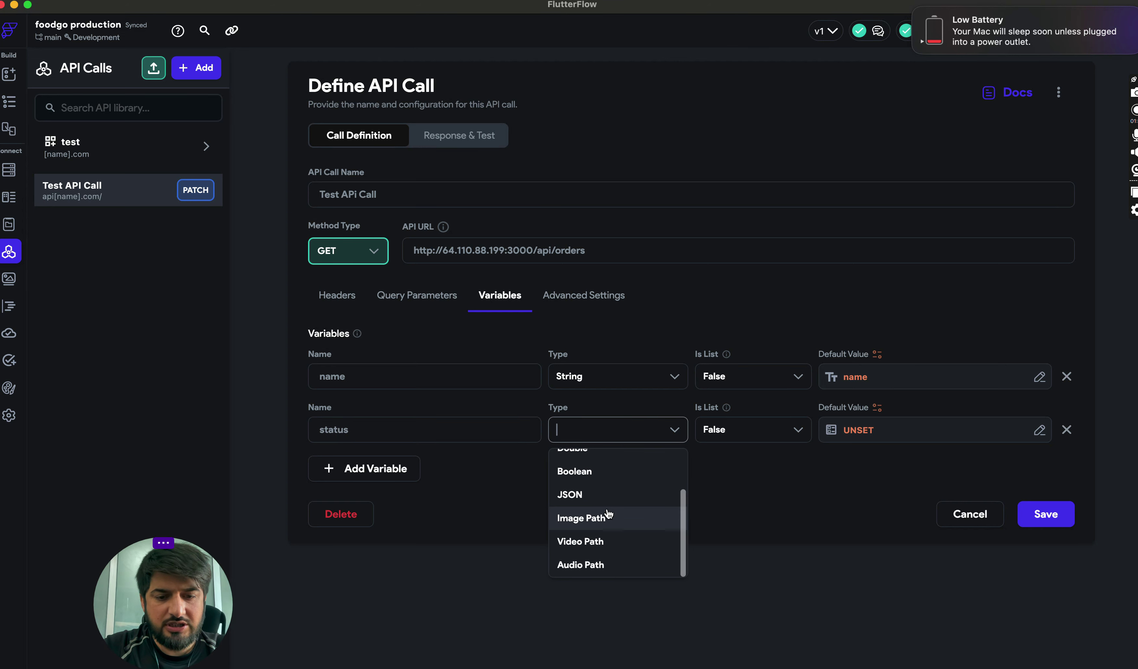
pyautogui.scroll(2, 607, 514)
pyautogui.scroll(-2, 607, 514)
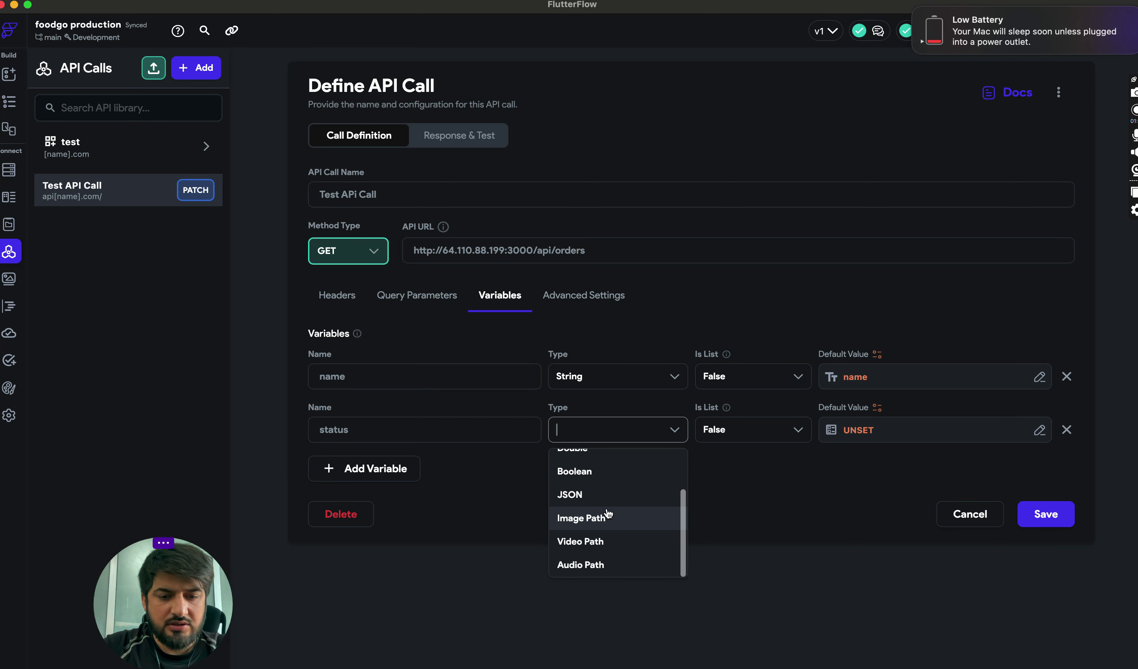
pyautogui.scroll(2, 608, 514)
pyautogui.click(611, 460)
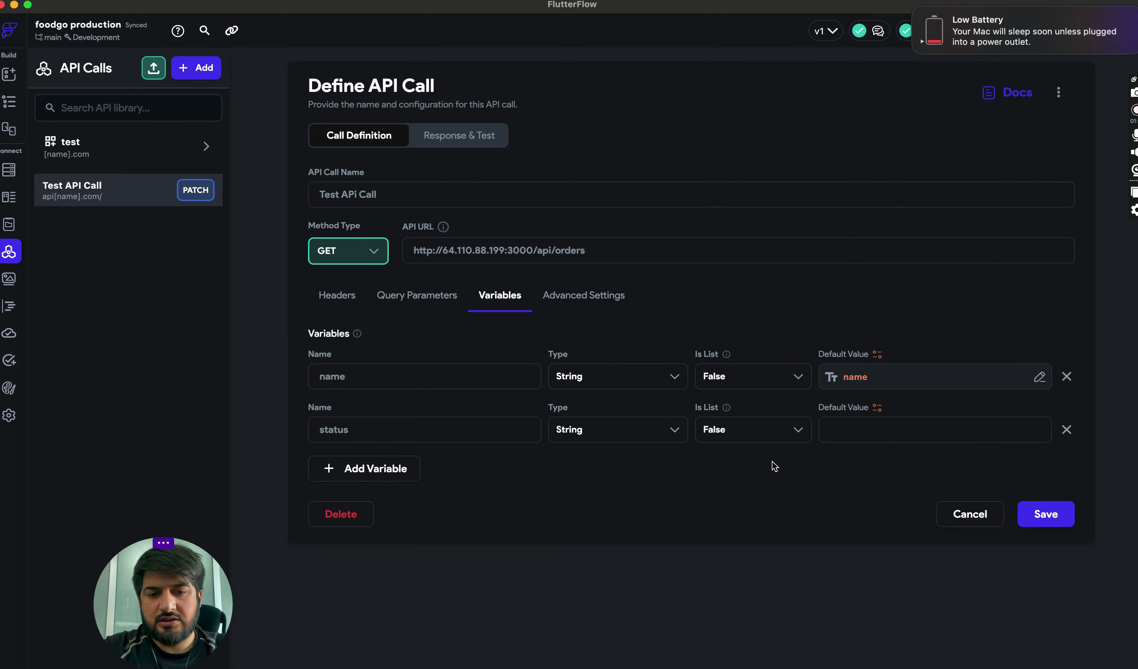
pyautogui.click(878, 409)
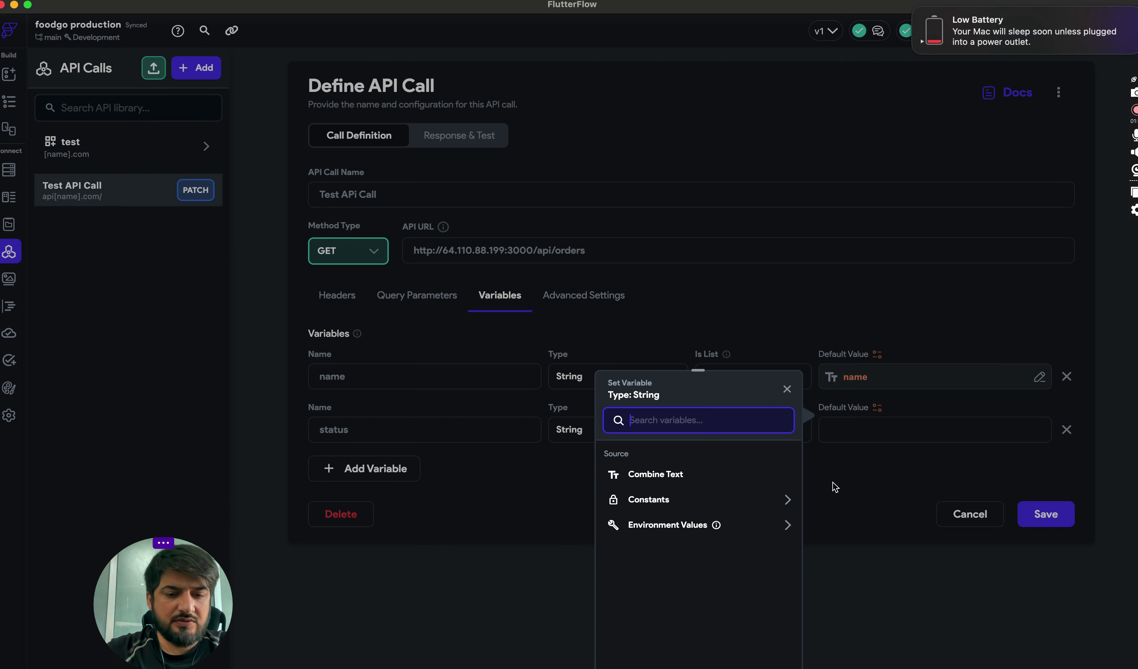
pyautogui.click(753, 502)
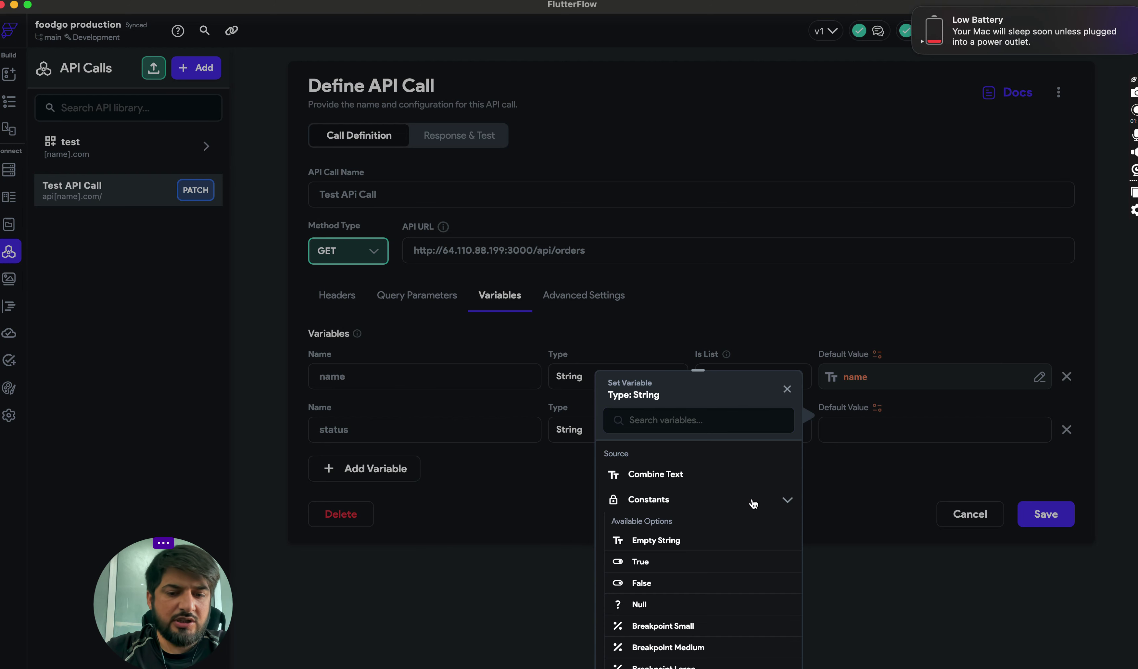
pyautogui.click(753, 501)
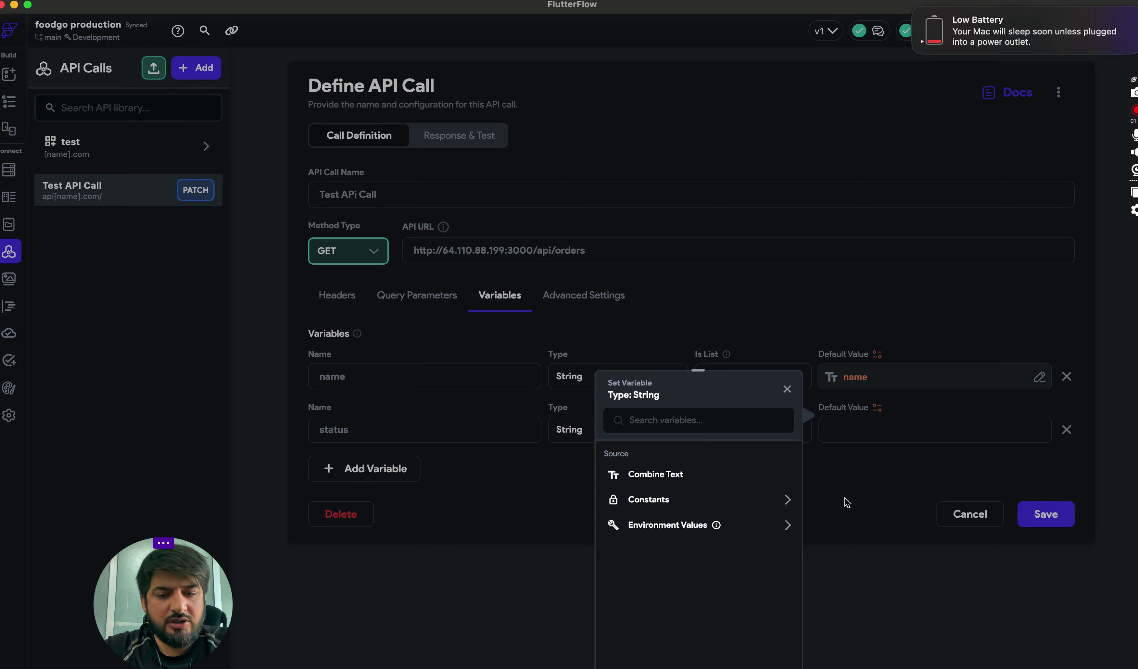
pyautogui.click(870, 477)
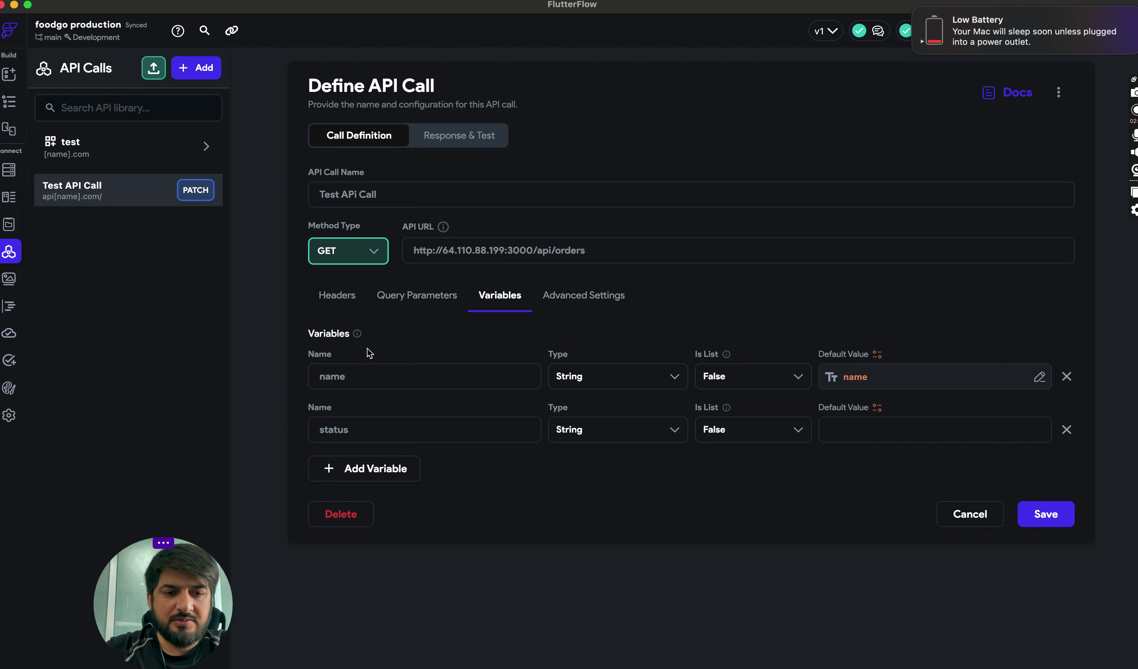
# Name the blank query parameter status, take its value from the status variable, and save the API call
pyautogui.click(415, 298)
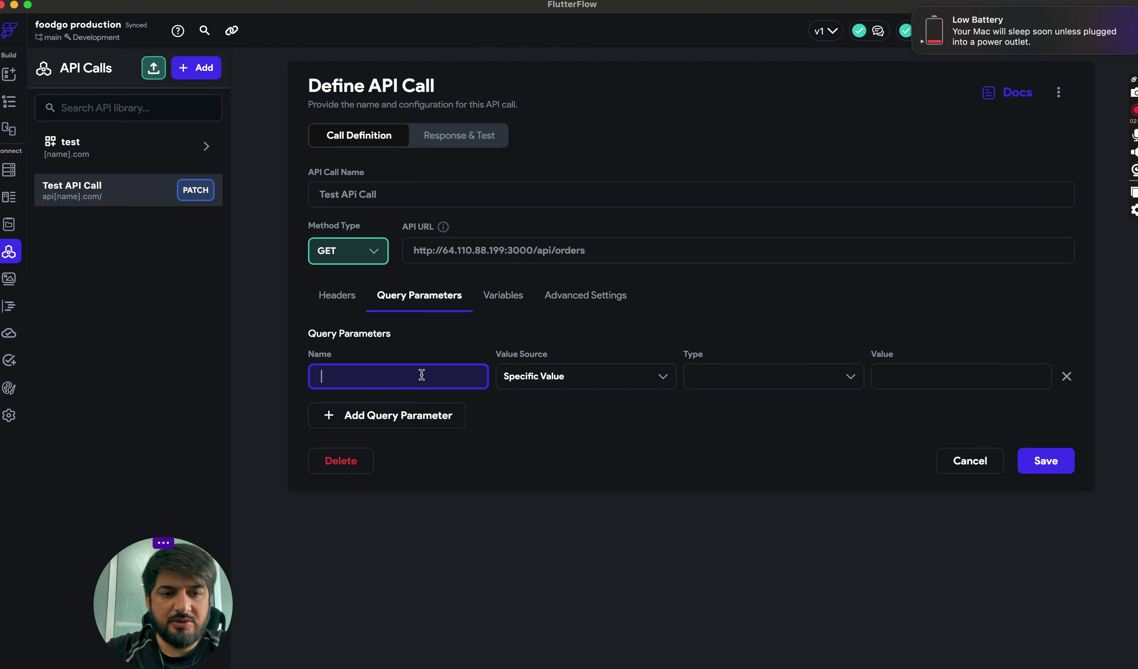
pyautogui.write('status')
pyautogui.click(560, 423)
pyautogui.click(622, 382)
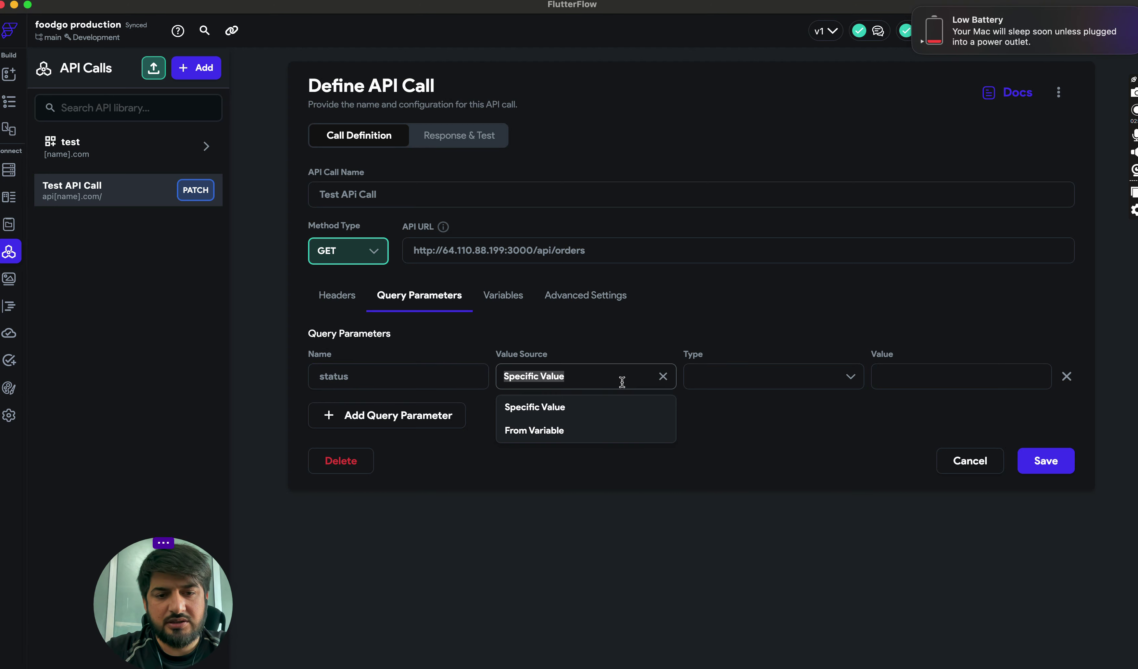
pyautogui.click(592, 428)
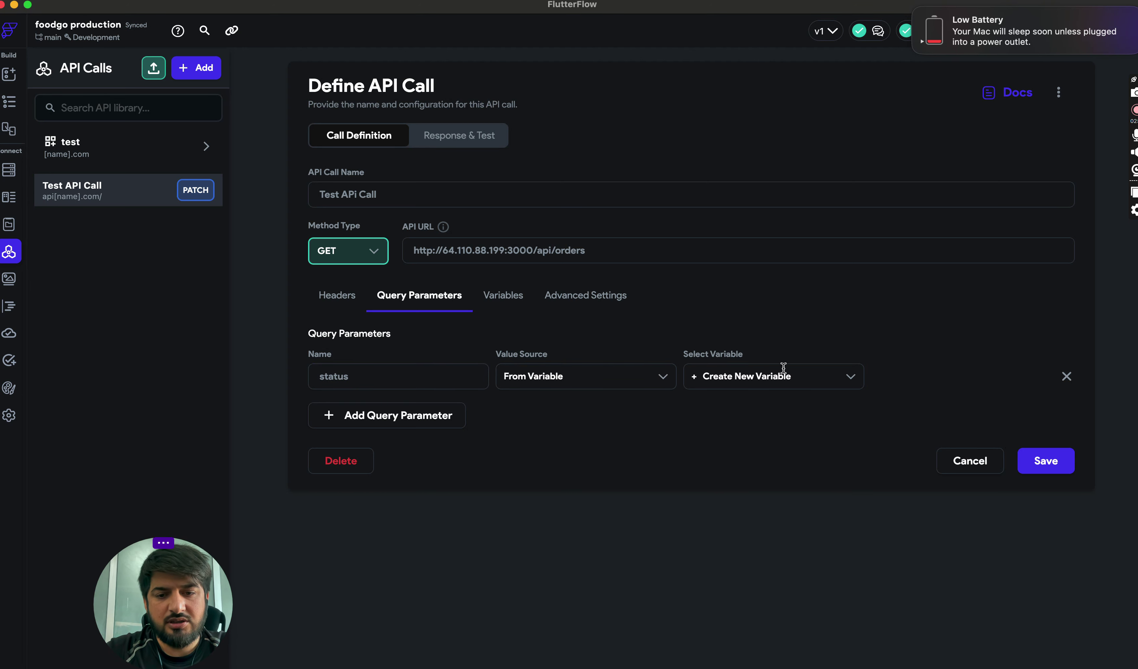
pyautogui.click(794, 376)
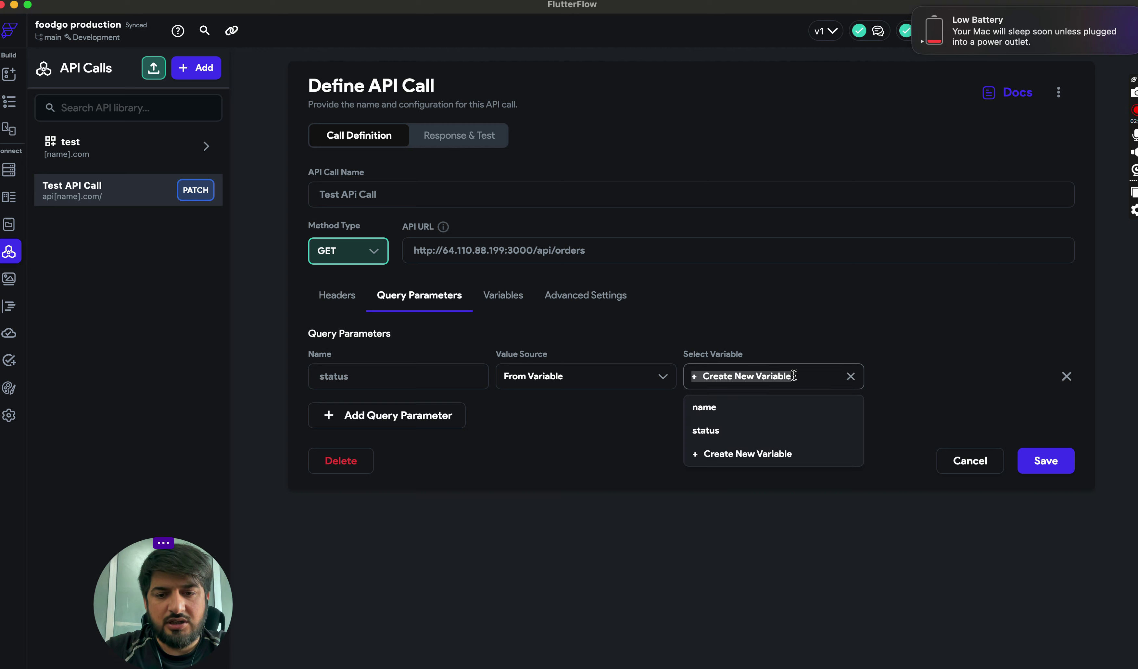
pyautogui.click(731, 432)
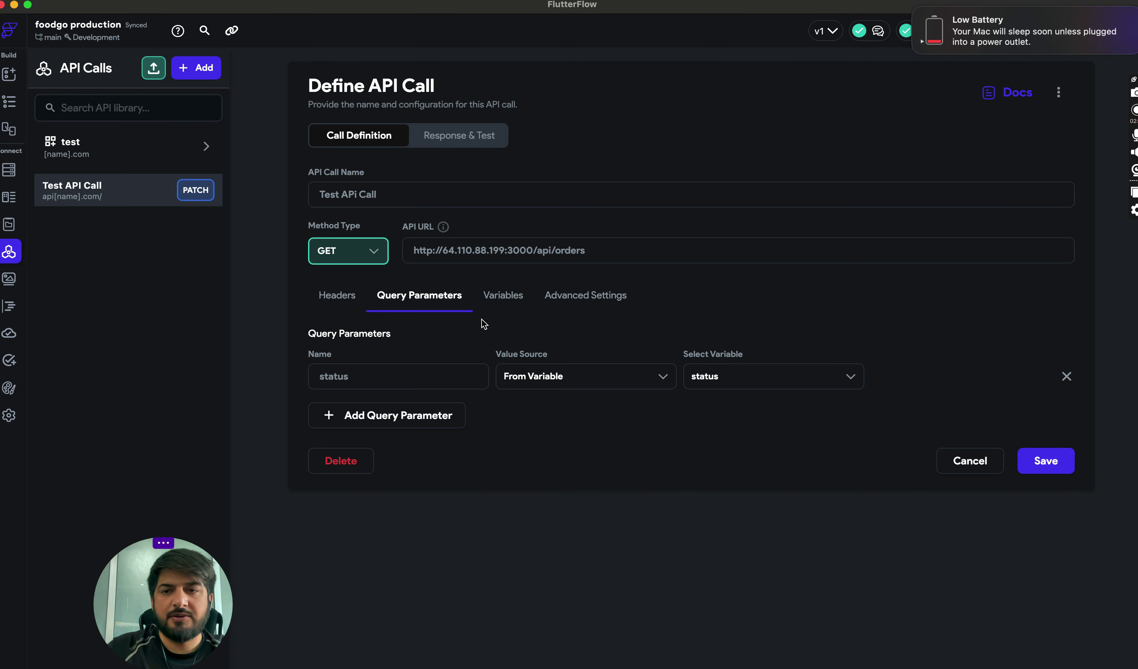
pyautogui.click(494, 307)
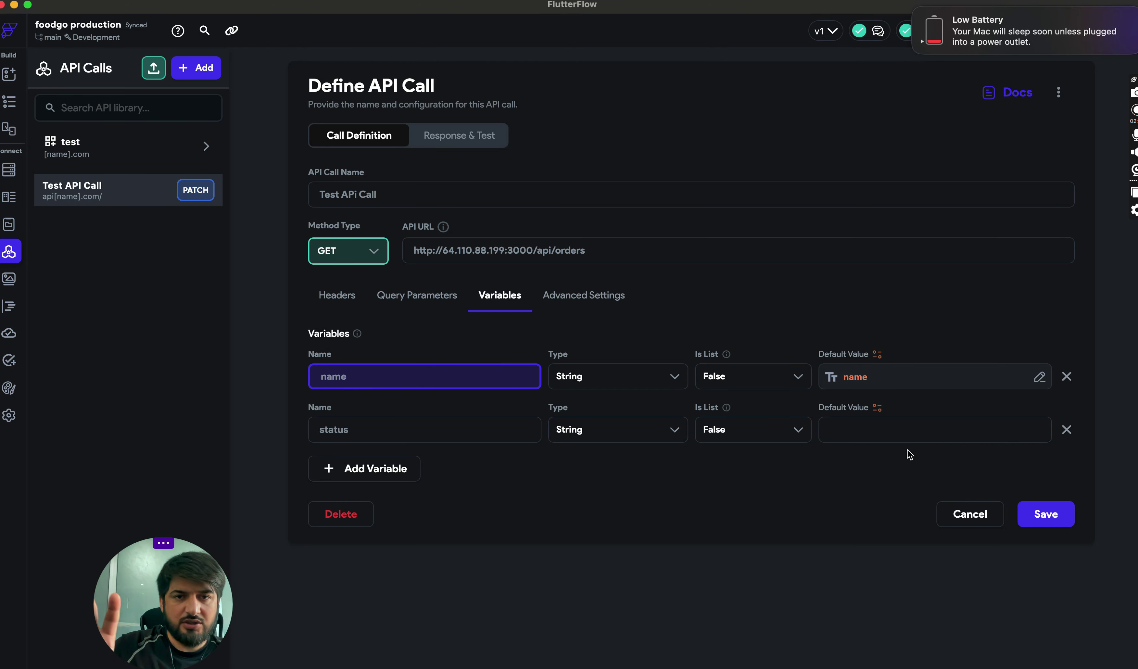
pyautogui.click(1048, 517)
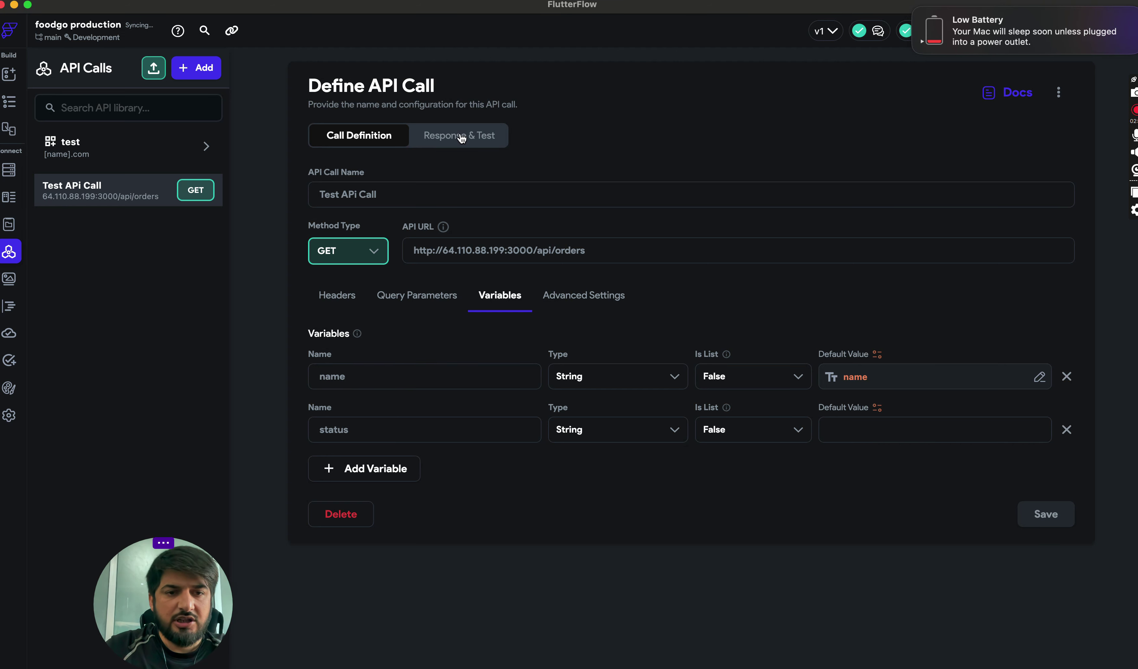
# Include the status variable in the API call's test preview with the value PENDING and save the call
pyautogui.click(459, 137)
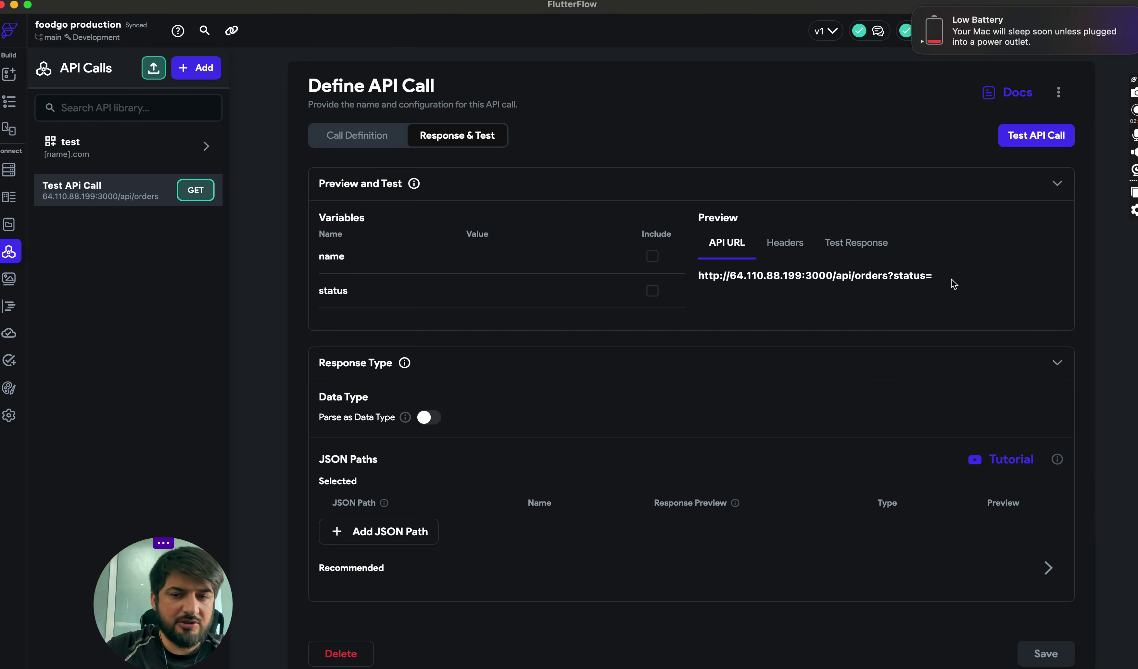
pyautogui.click(652, 290)
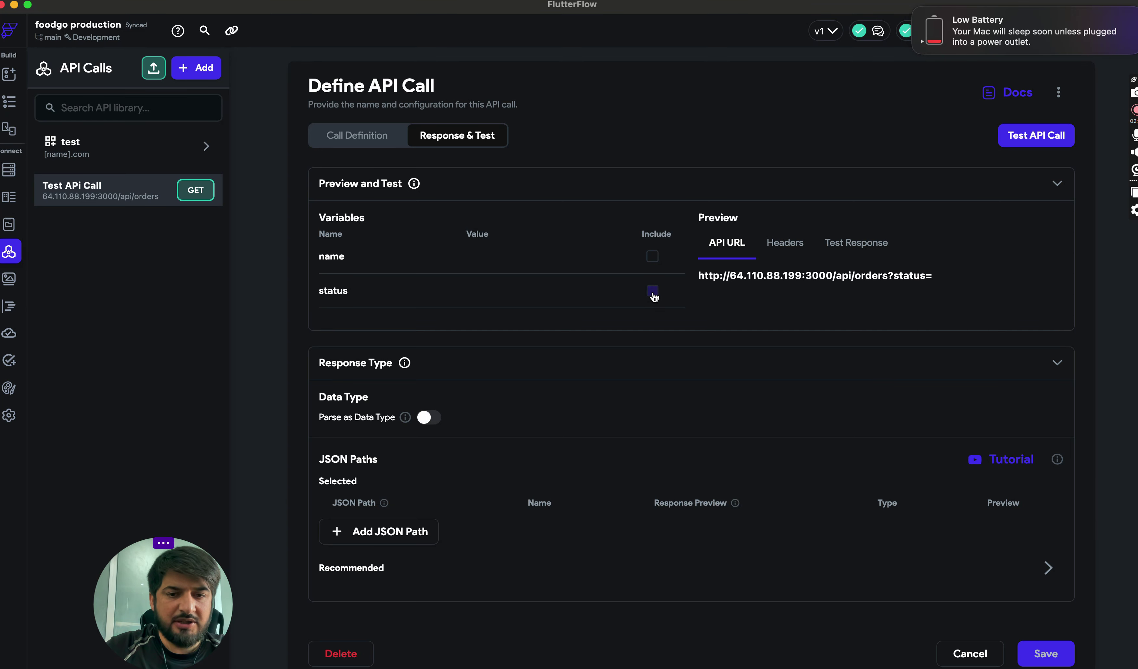
pyautogui.click(471, 292)
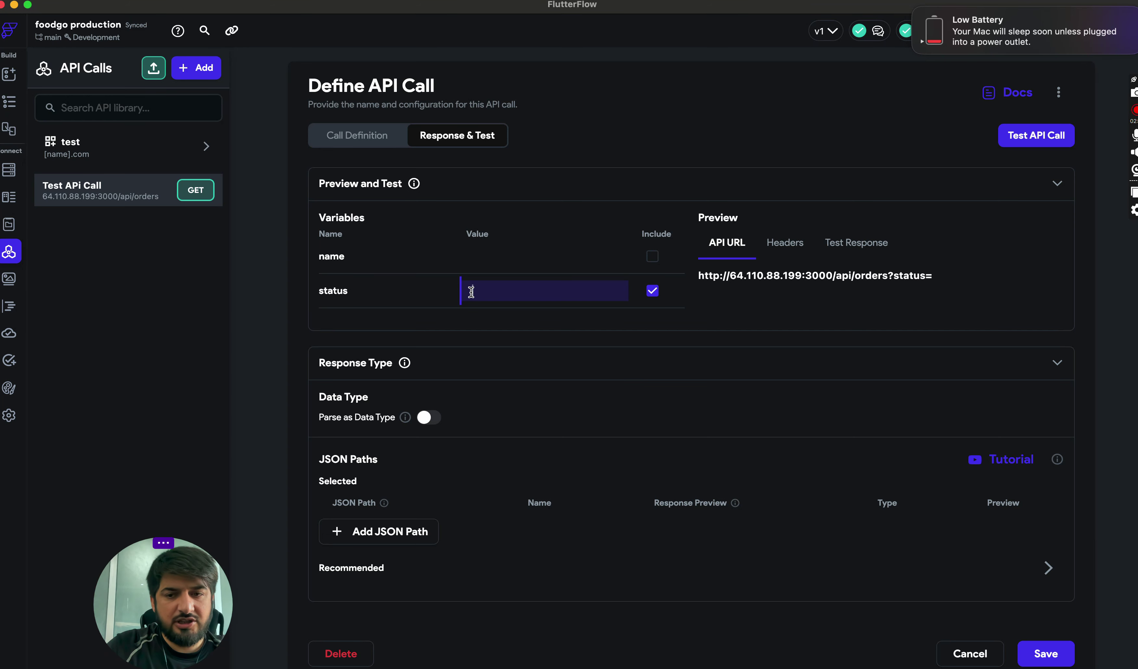
pyautogui.write('PENDING')
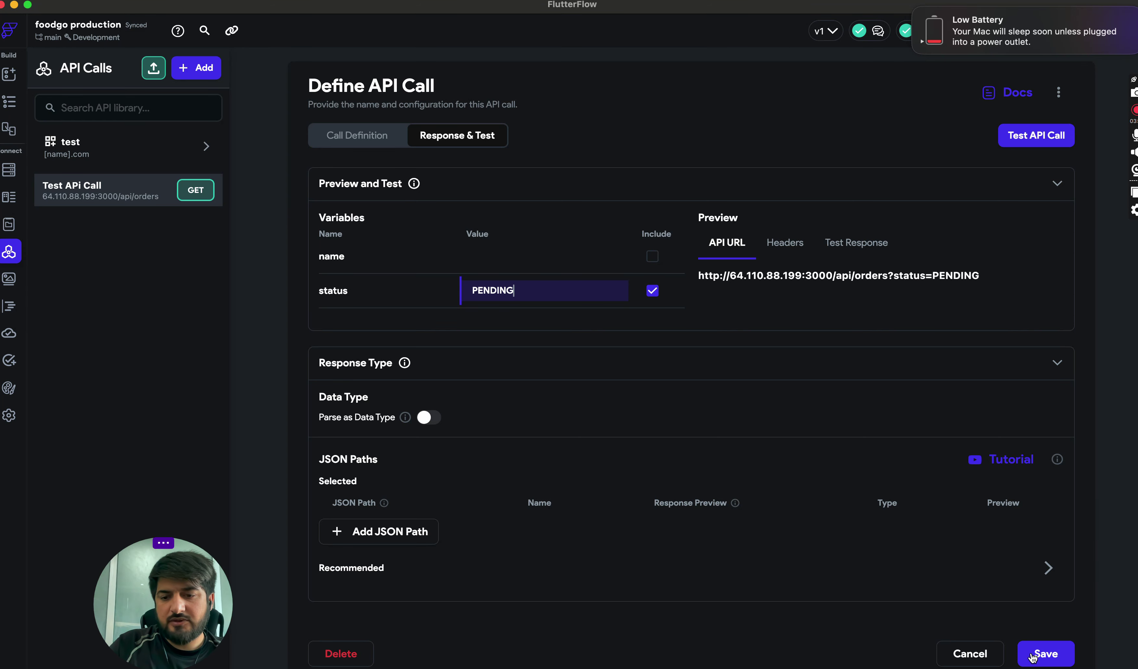
pyautogui.click(1047, 653)
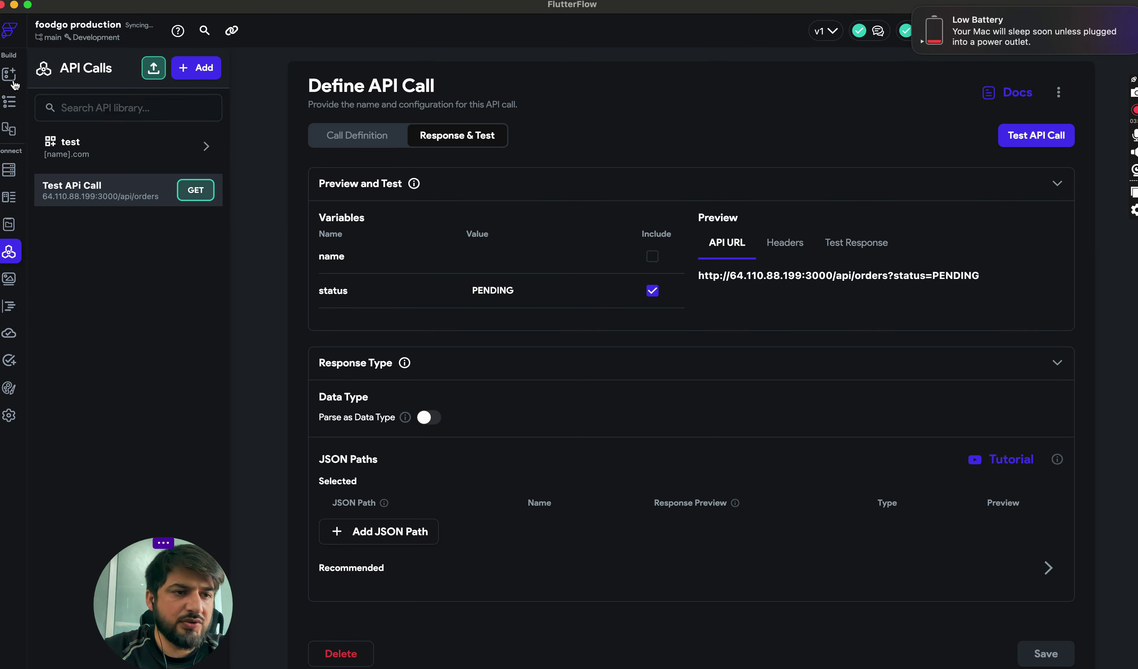
# Add an On Page Load API Call action to HomePage that runs Test APi Call
pyautogui.click(9, 101)
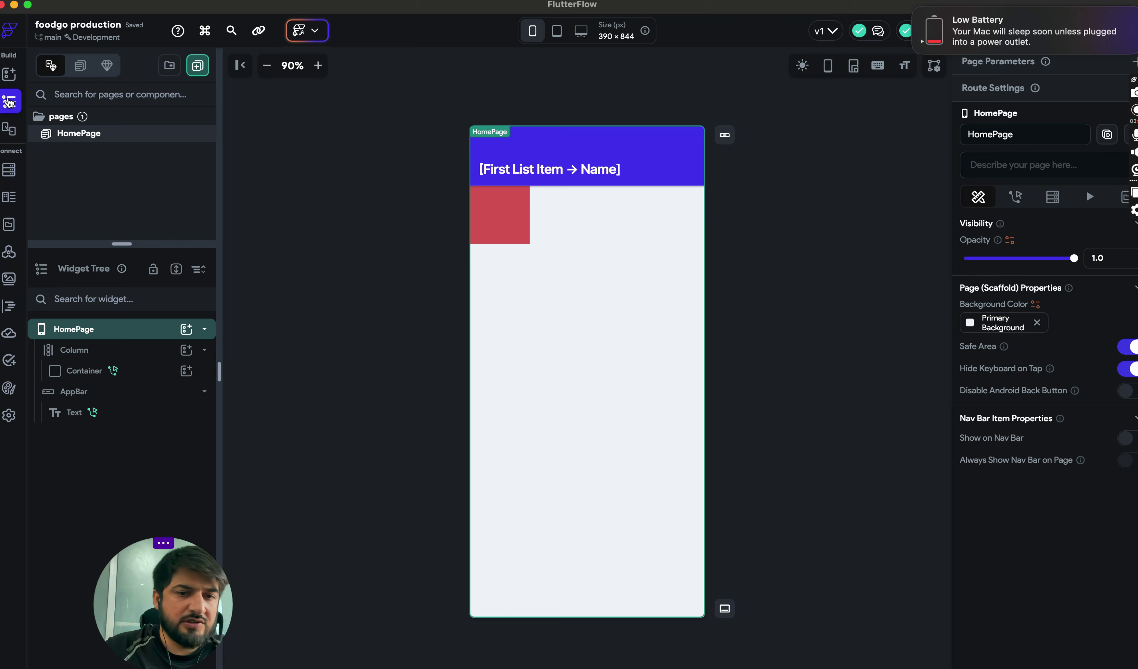
pyautogui.click(503, 210)
pyautogui.click(683, 348)
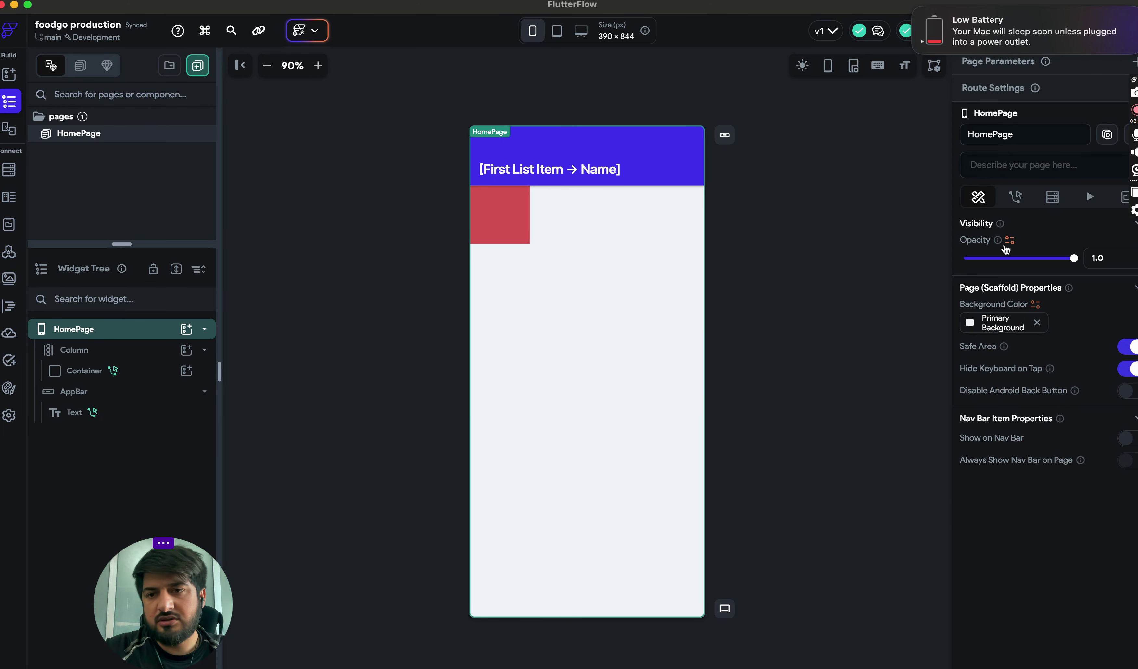
pyautogui.click(913, 6)
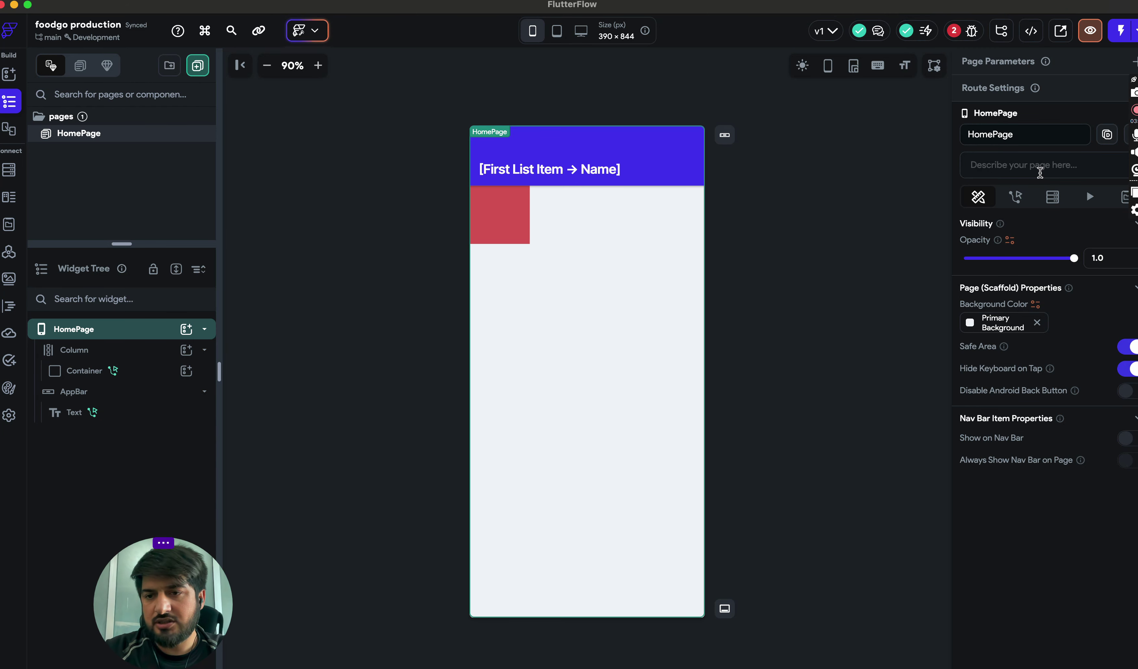
pyautogui.click(1021, 204)
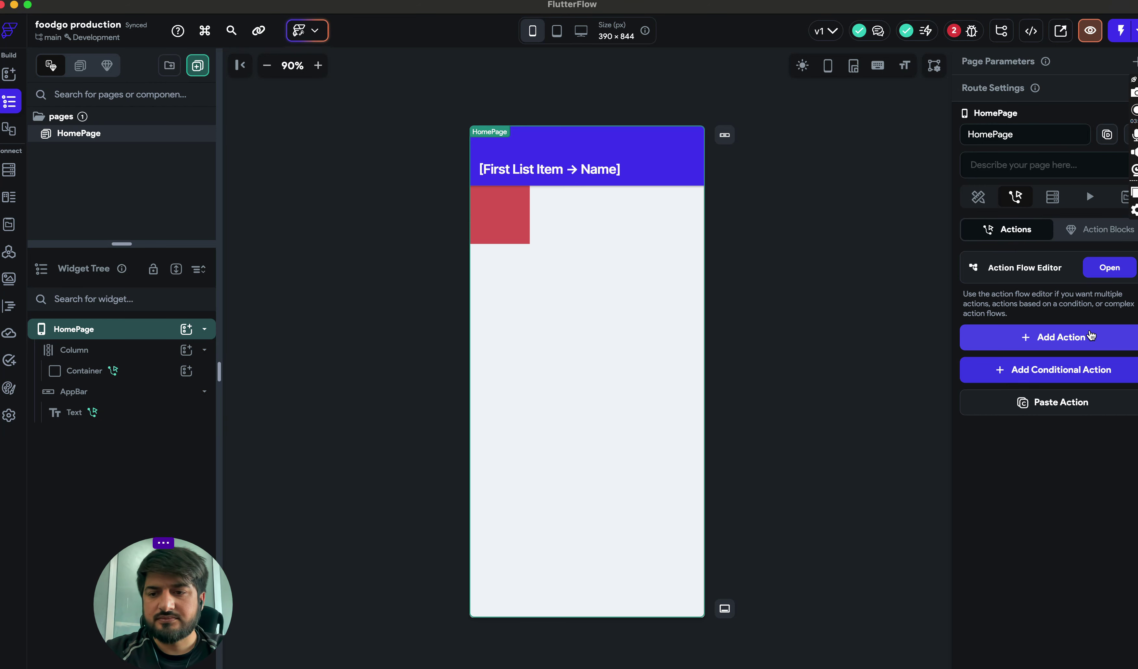
pyautogui.click(1087, 340)
pyautogui.scroll(-1, 1027, 427)
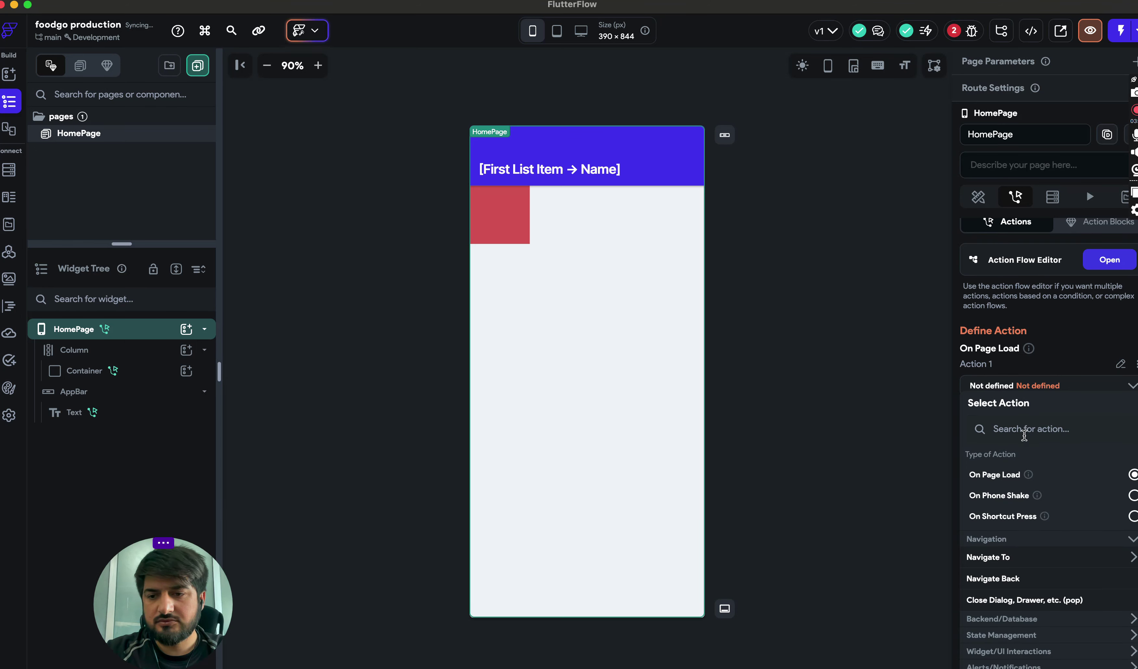
pyautogui.click(1023, 434)
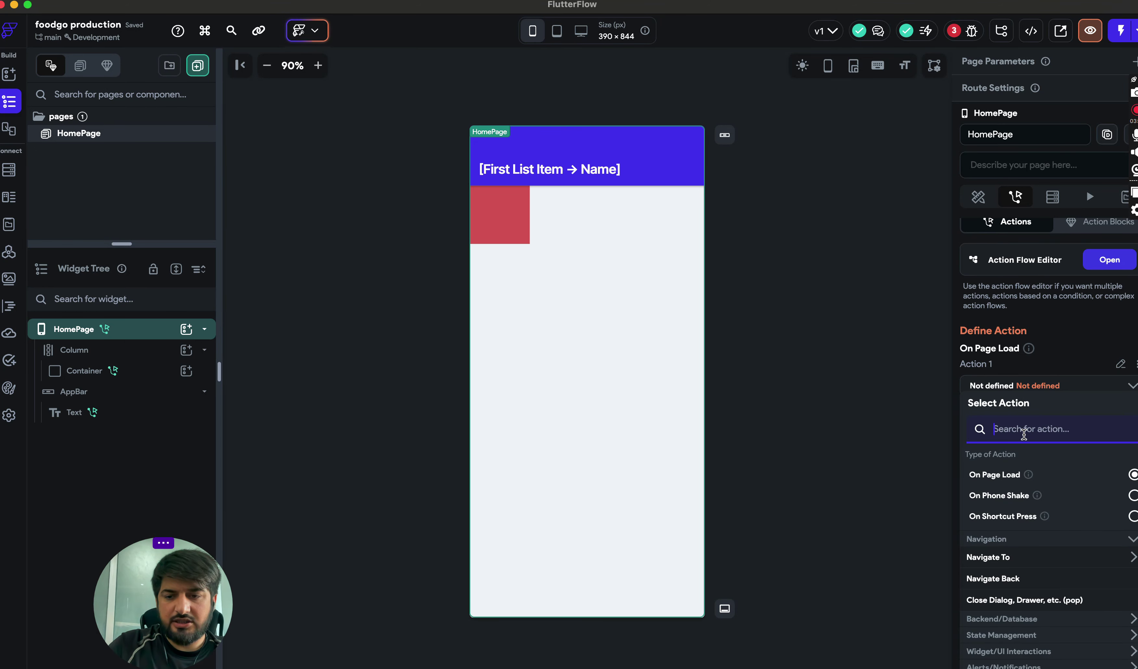
pyautogui.write('api')
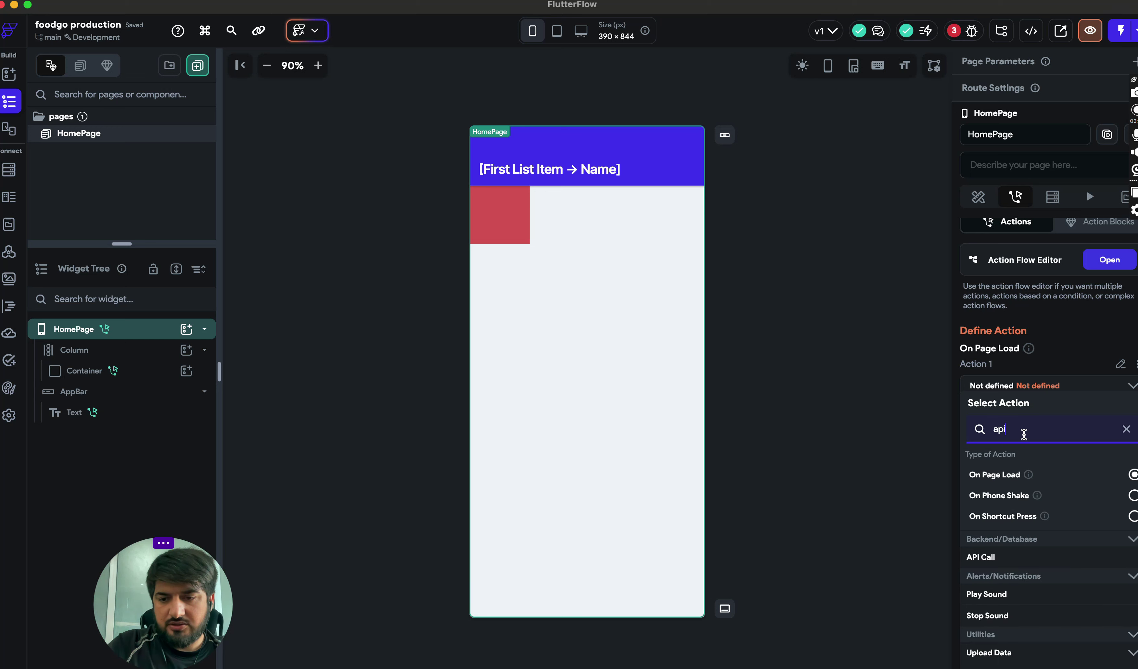
pyautogui.click(1001, 557)
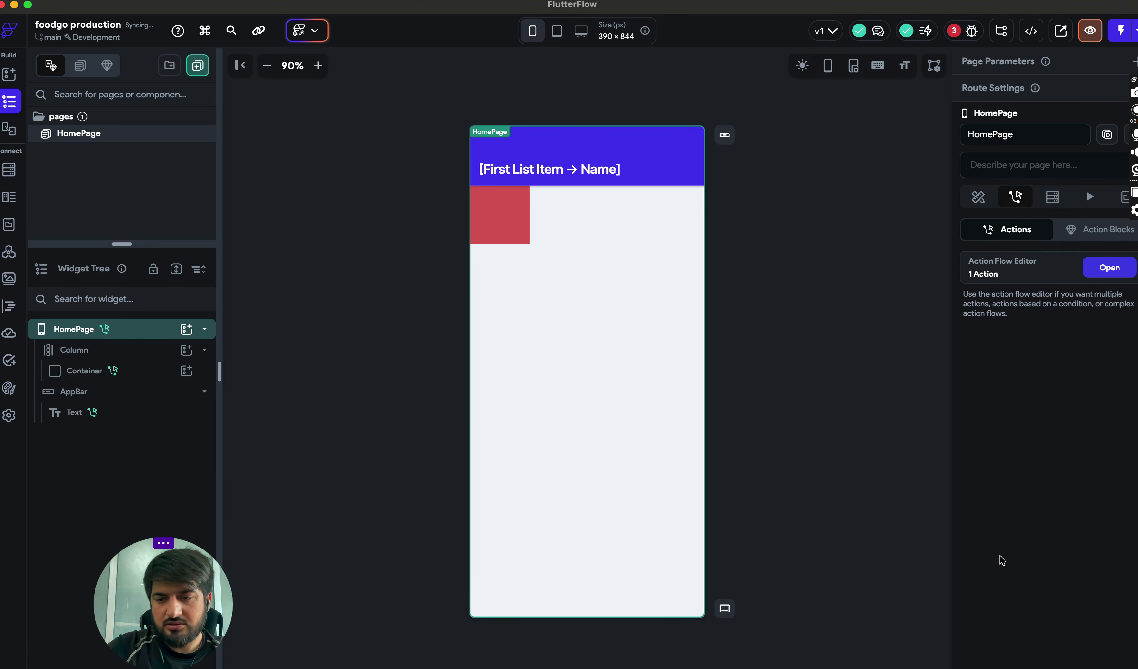
pyautogui.click(1114, 274)
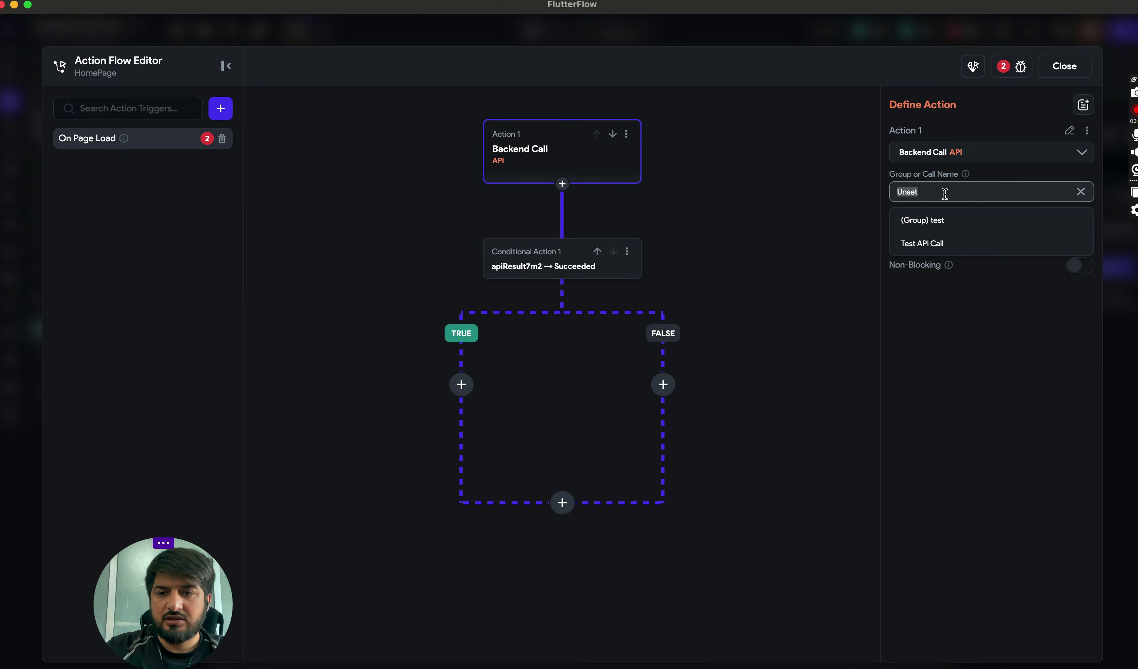
pyautogui.click(941, 242)
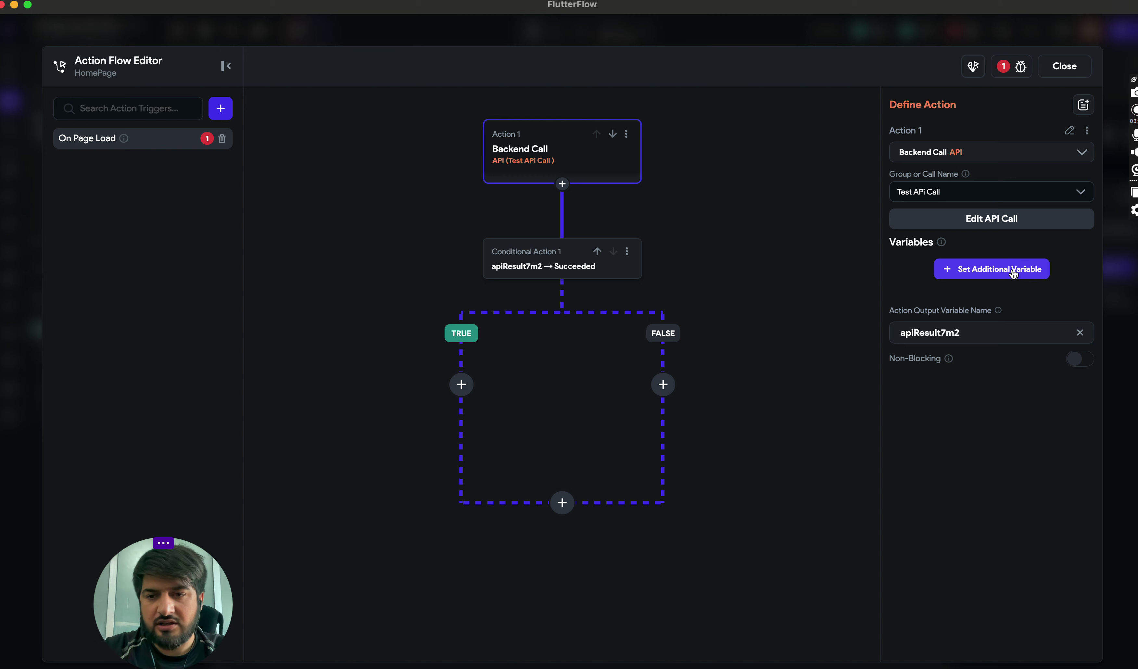
# Pass the status variable to the page-load API call with the value PENDING, and close the action flow editor
pyautogui.click(1028, 272)
pyautogui.click(946, 327)
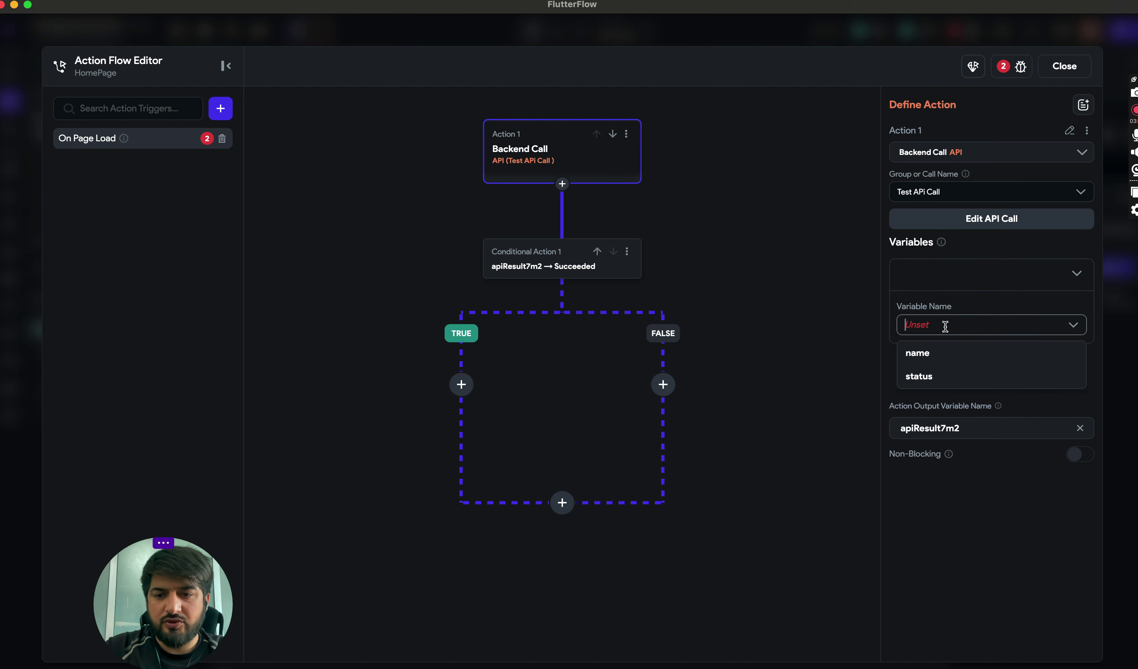
pyautogui.click(922, 374)
pyautogui.click(931, 376)
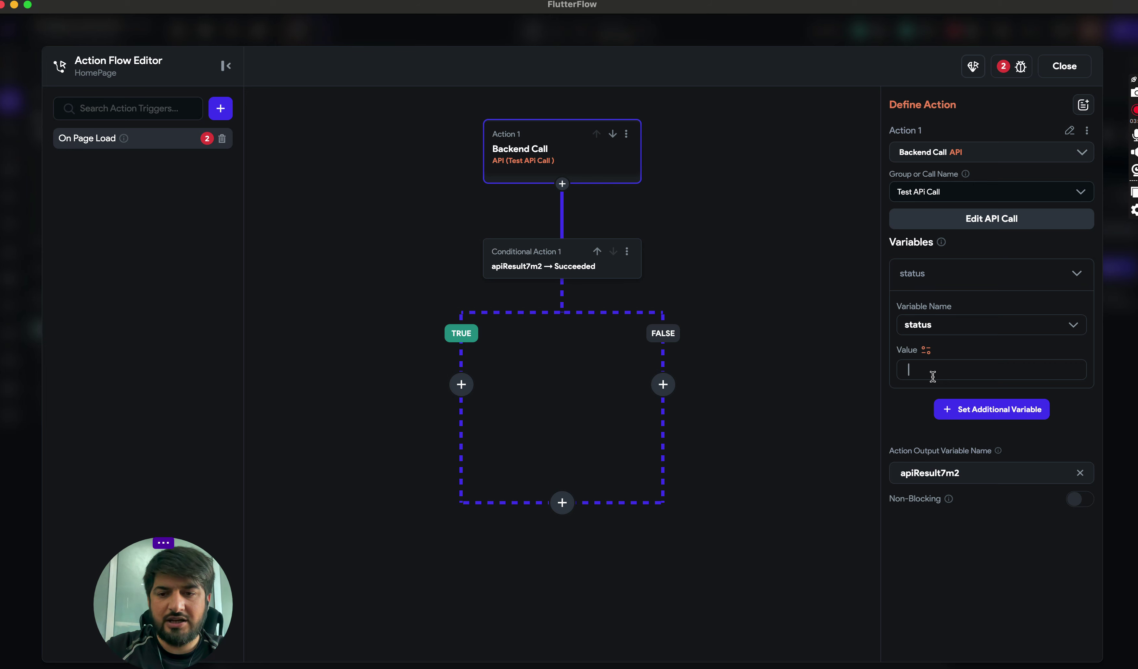
pyautogui.write('PENDING')
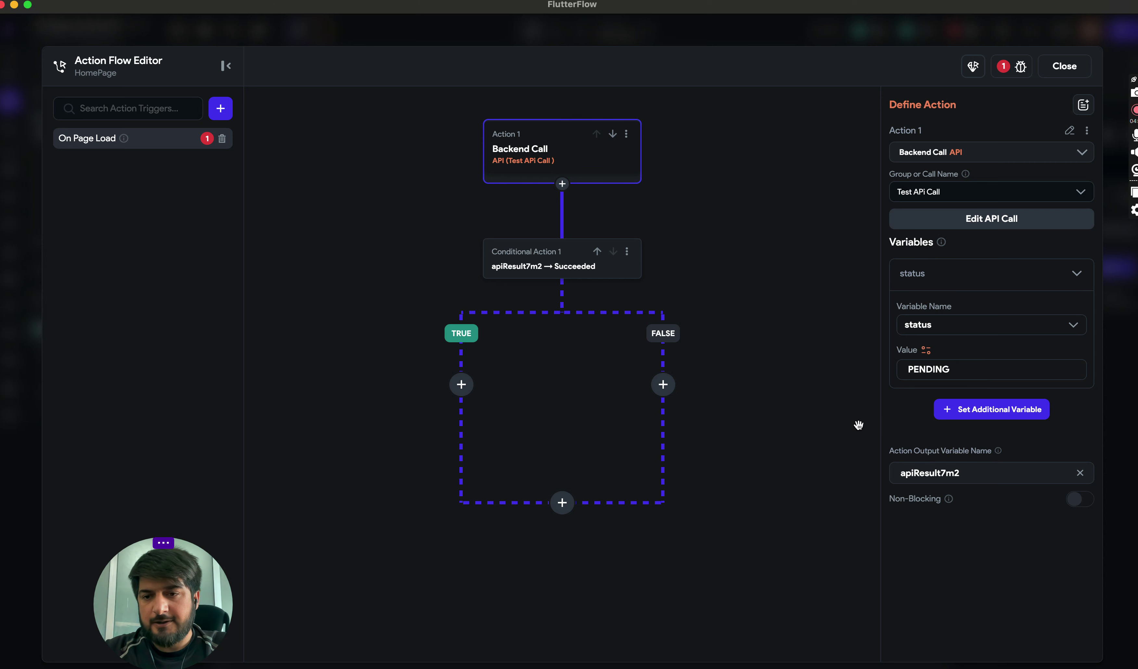
pyautogui.click(935, 369)
pyautogui.click(795, 437)
pyautogui.click(680, 169)
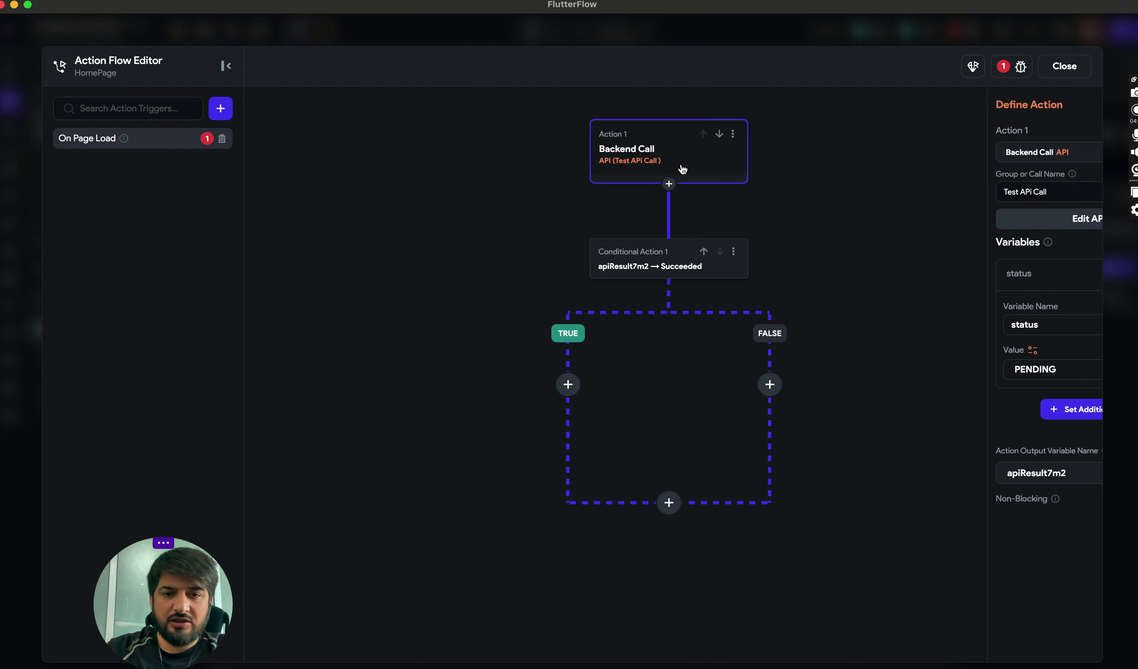
pyautogui.click(1065, 69)
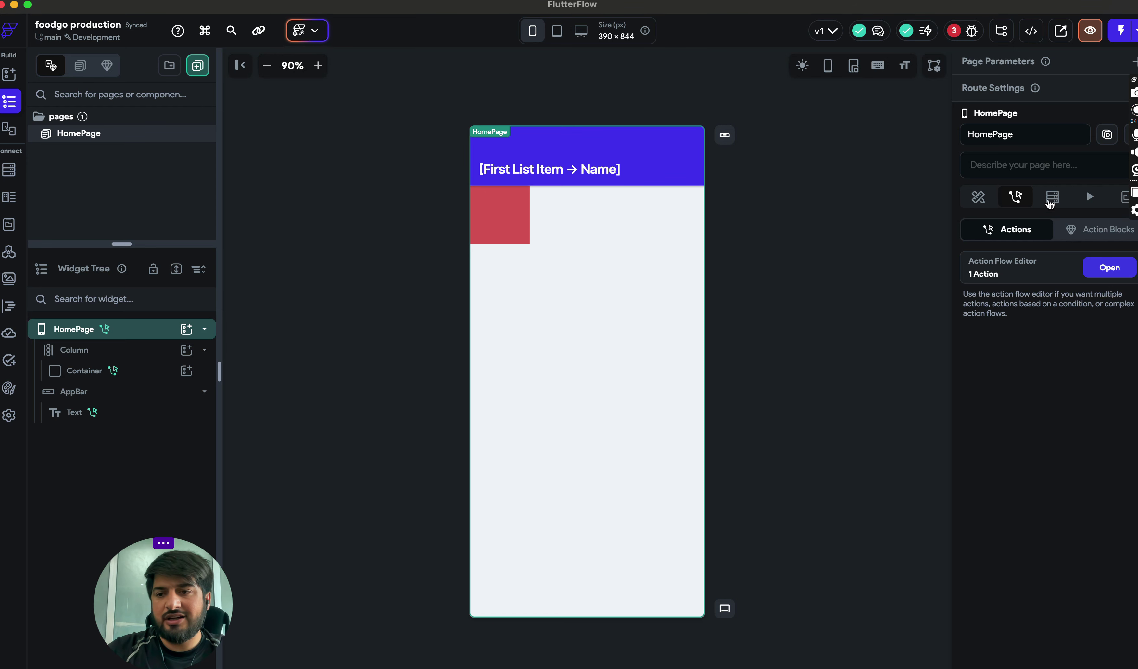
# Add a local page state field named status with type String to HomePage
pyautogui.click(1122, 197)
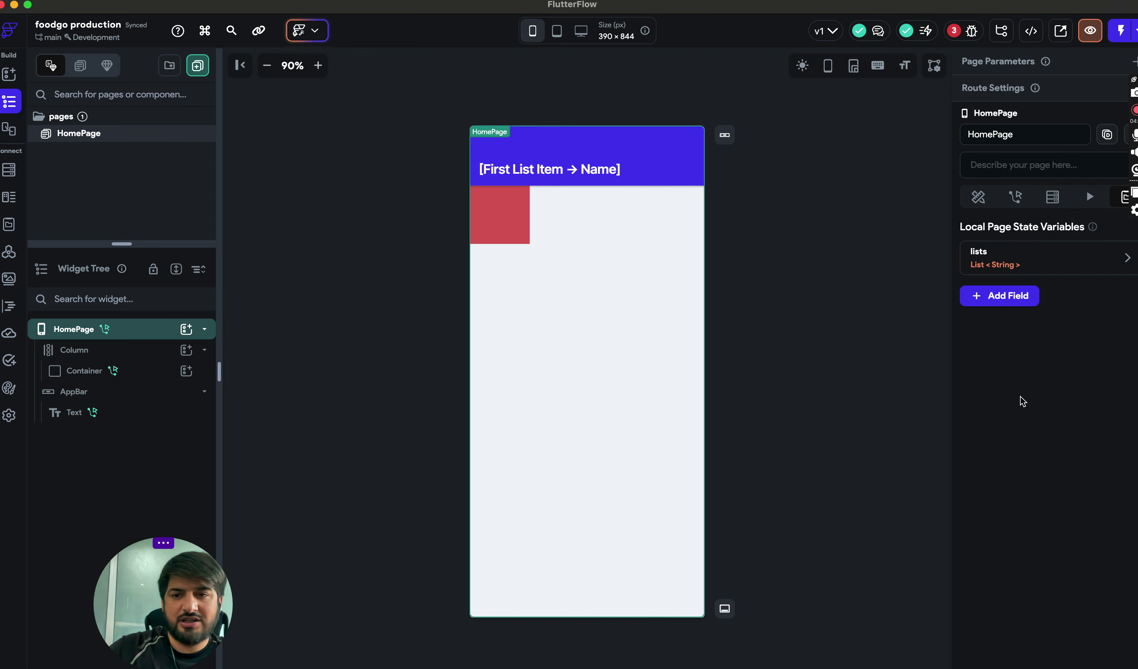
pyautogui.click(1006, 295)
pyautogui.write('strtus')
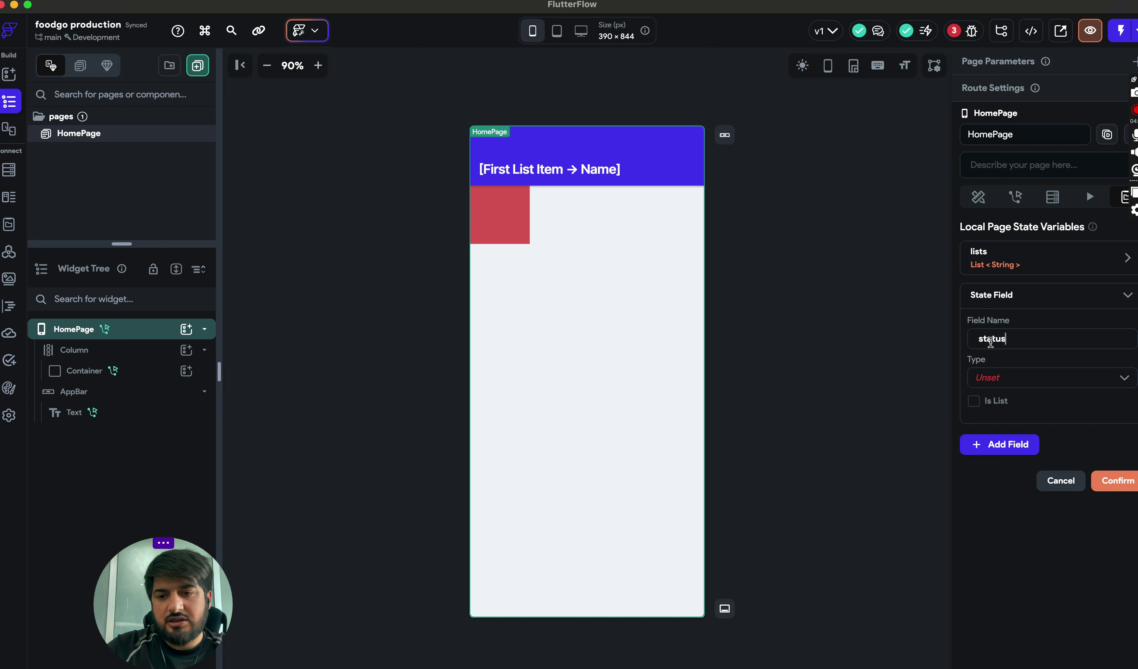
pyautogui.click(992, 385)
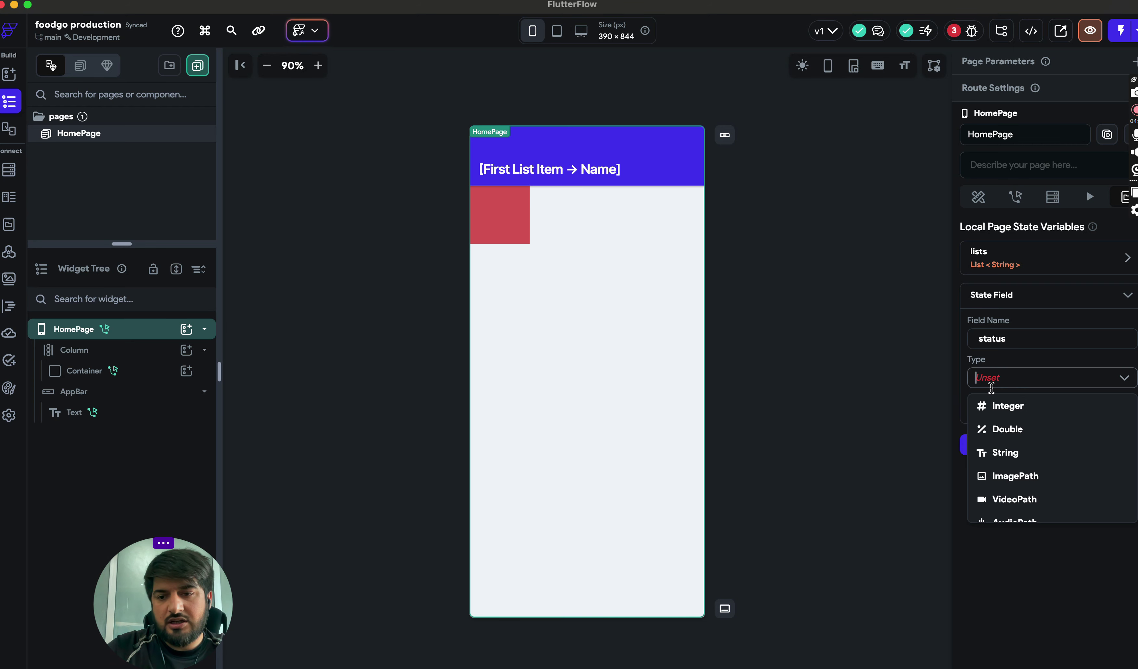
pyautogui.click(1006, 454)
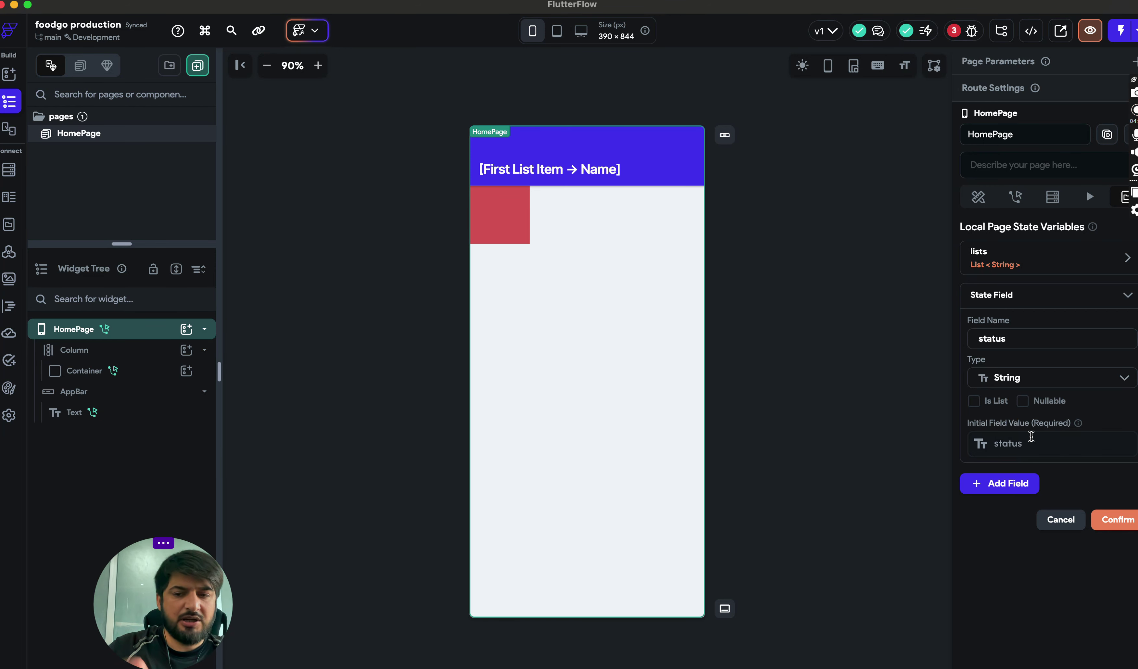
pyautogui.click(1109, 523)
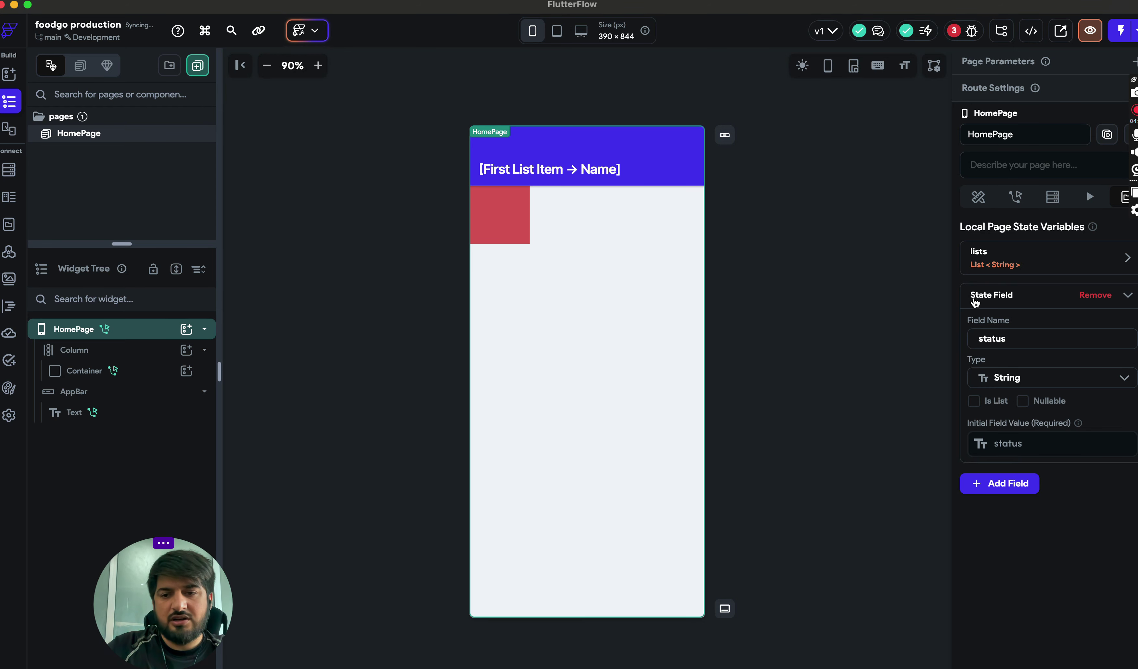
# Add the status field to the red Container's On Tap Update Page State action, using Set Value with PENDING
pyautogui.click(522, 228)
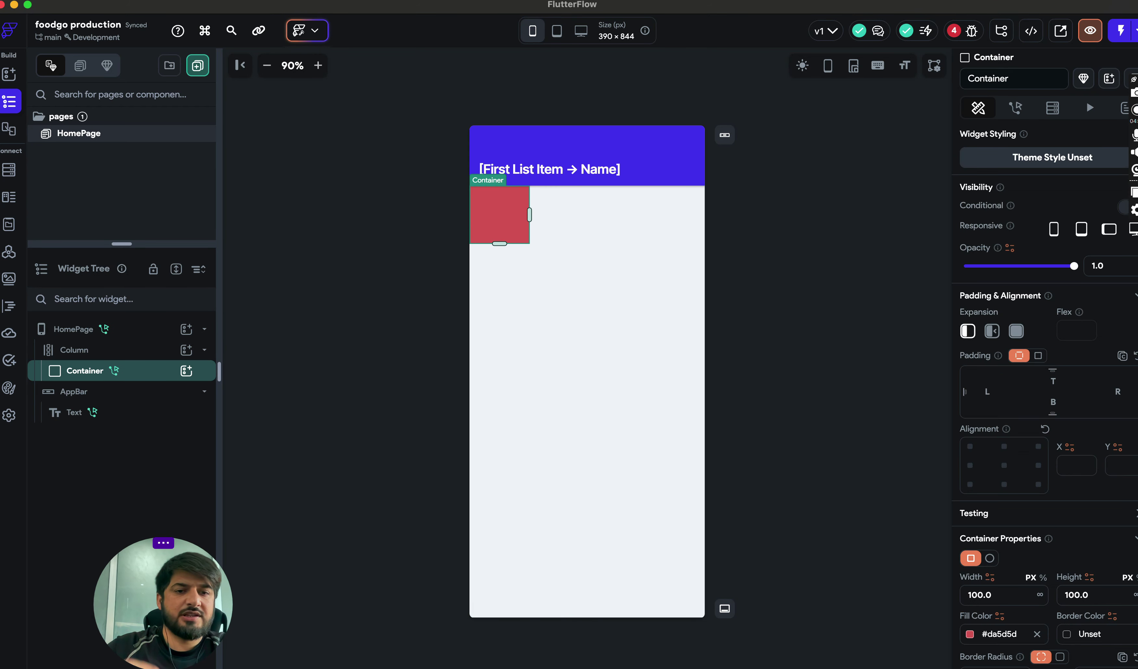
pyautogui.rightClick(515, 219)
pyautogui.click(515, 219)
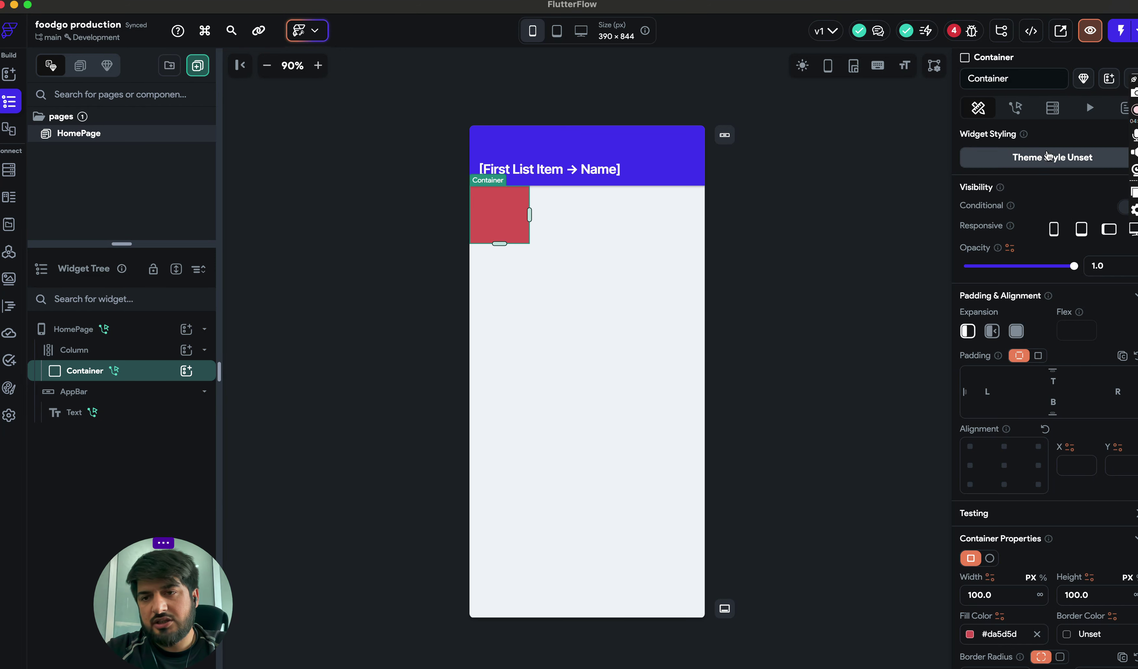
pyautogui.click(1015, 108)
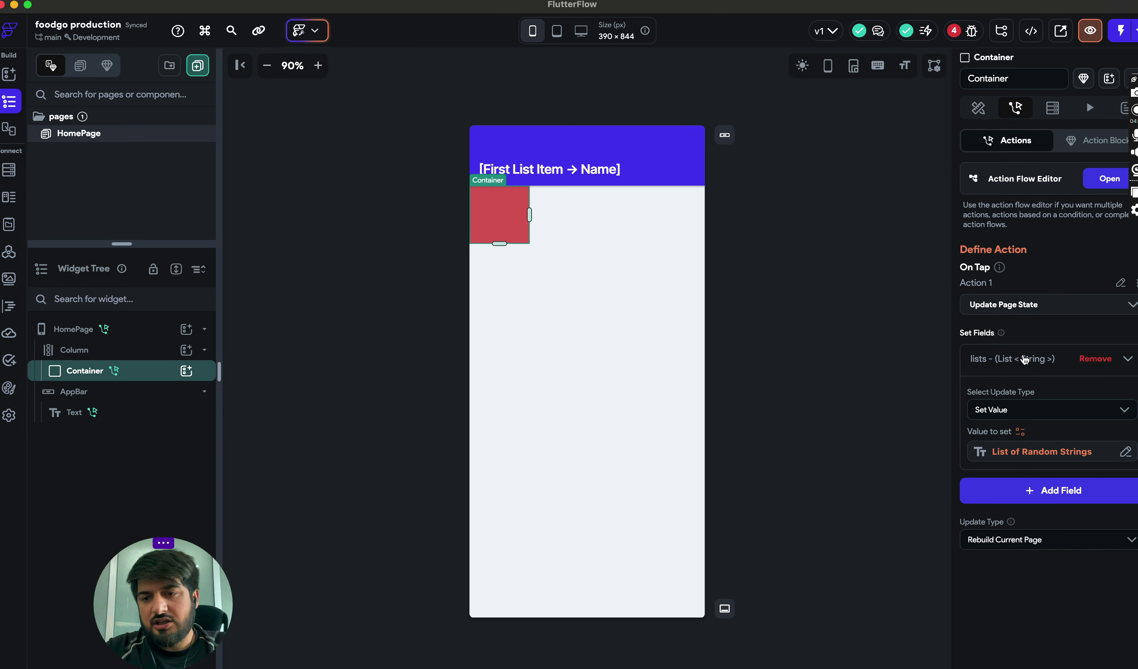
pyautogui.click(1031, 490)
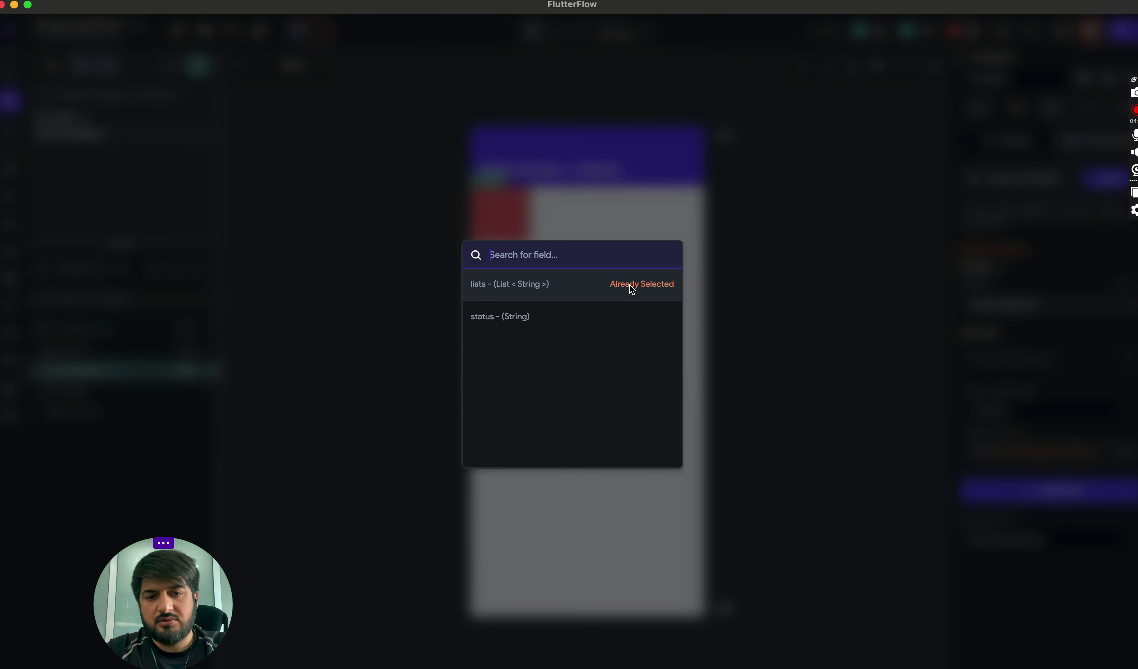
pyautogui.click(540, 318)
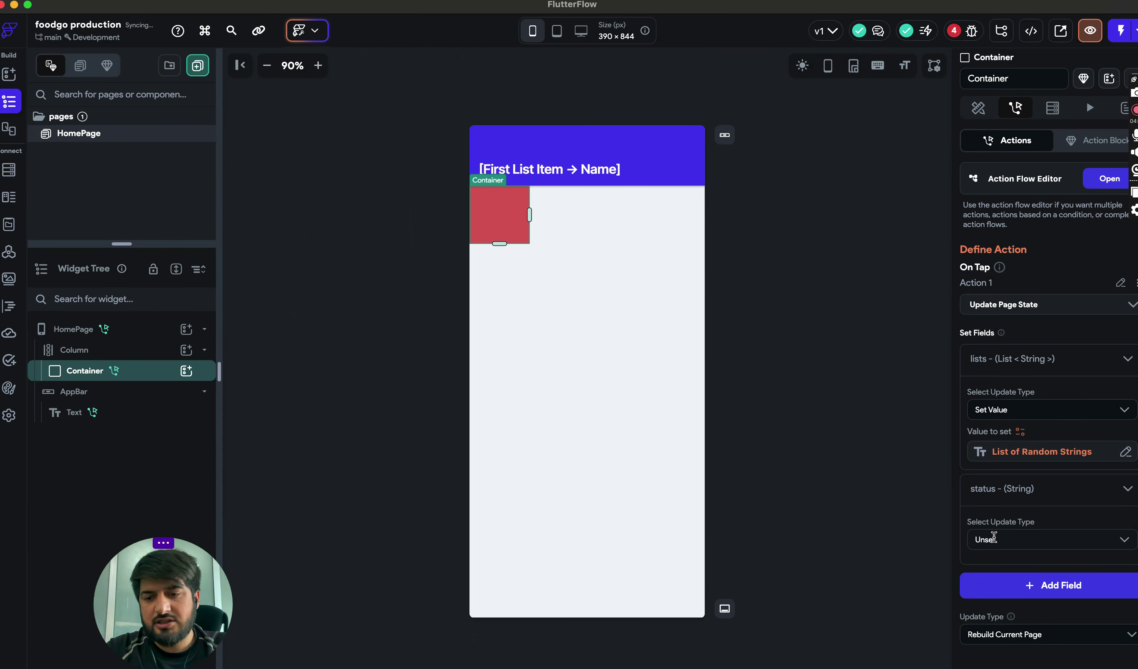
pyautogui.click(993, 538)
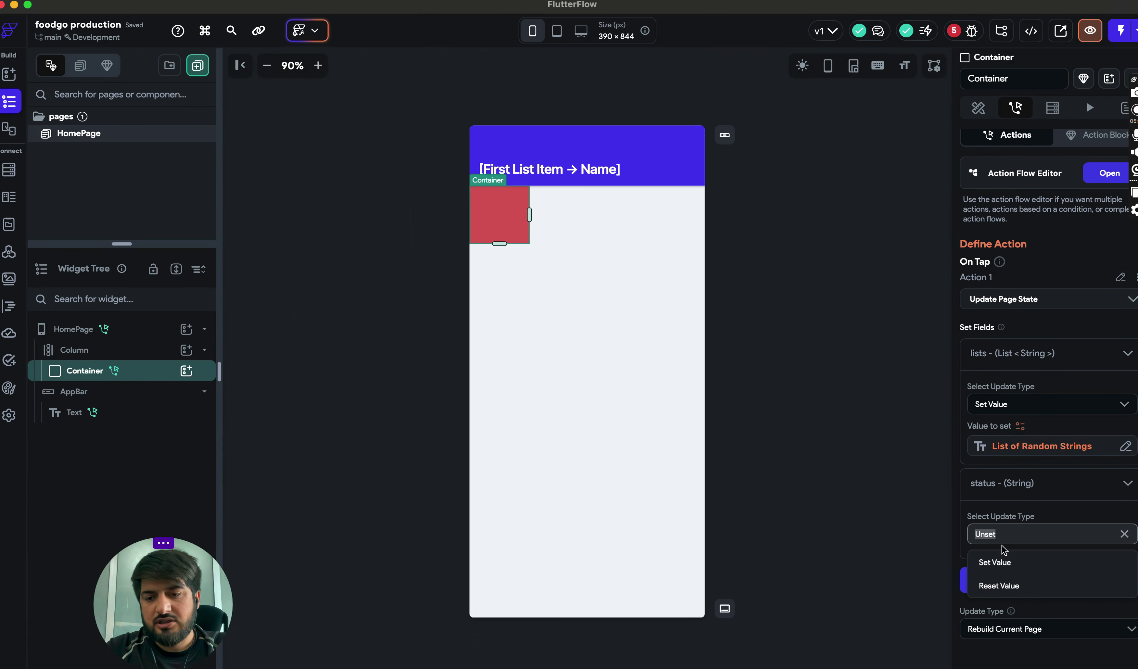
pyautogui.click(997, 561)
pyautogui.write('PENDING')
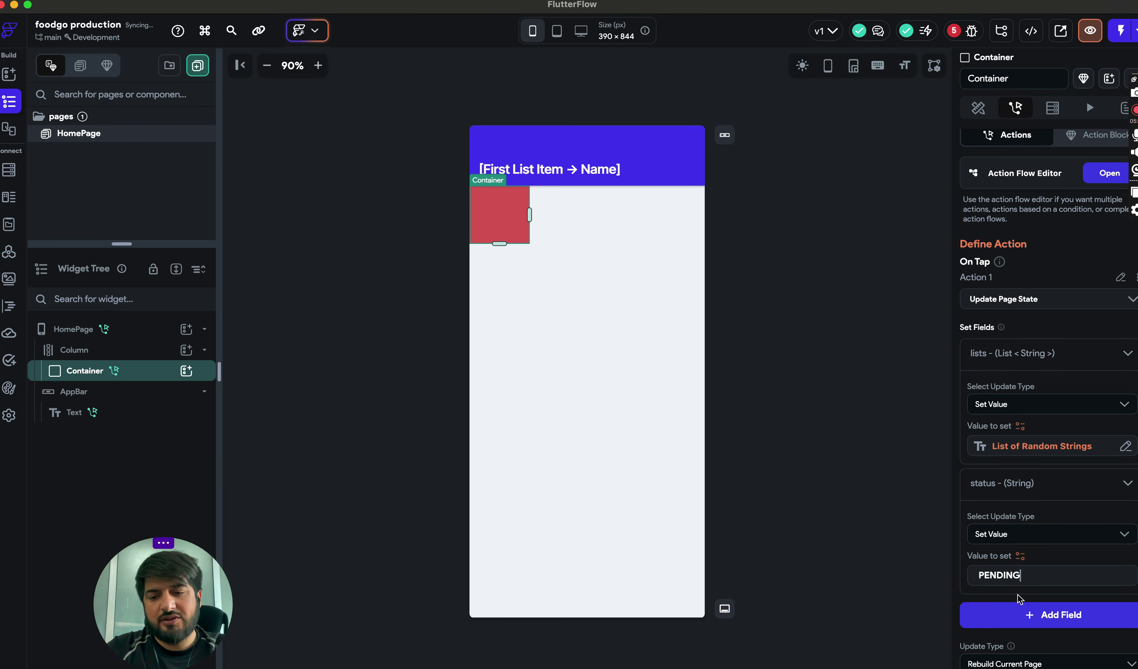
pyautogui.click(919, 574)
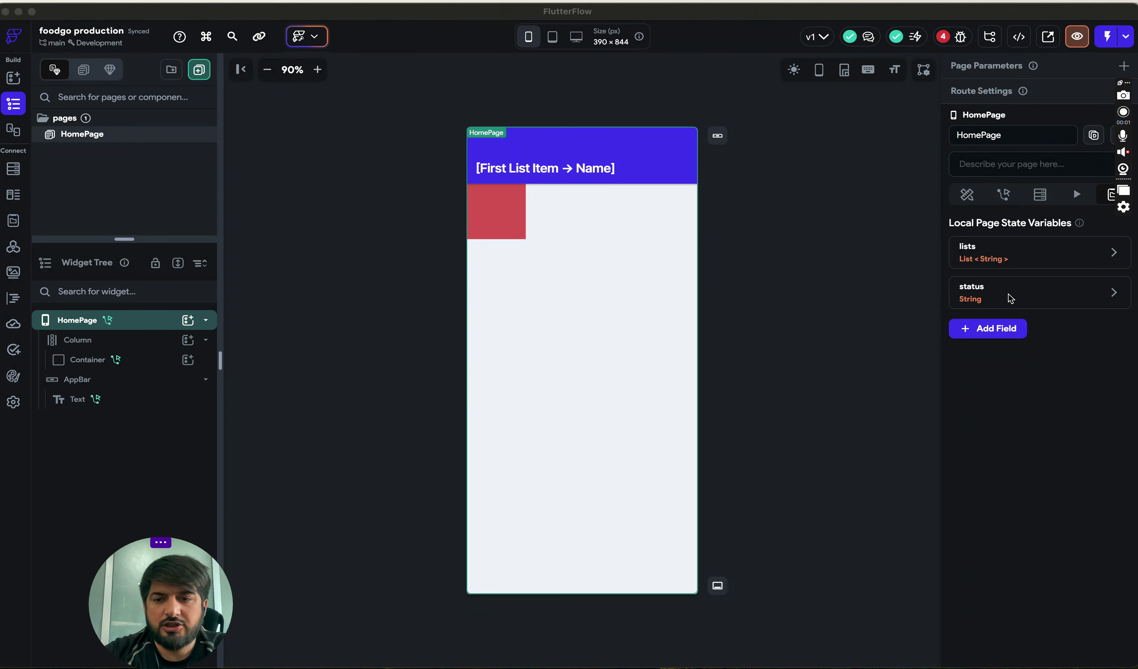
pyautogui.click(505, 219)
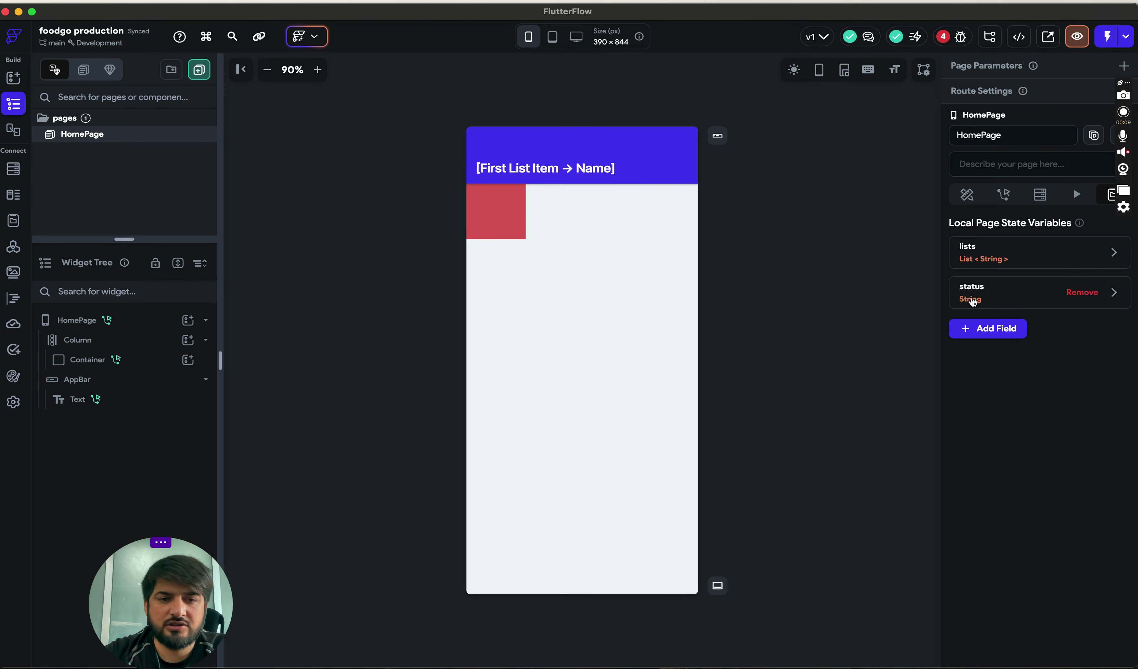
pyautogui.click(501, 201)
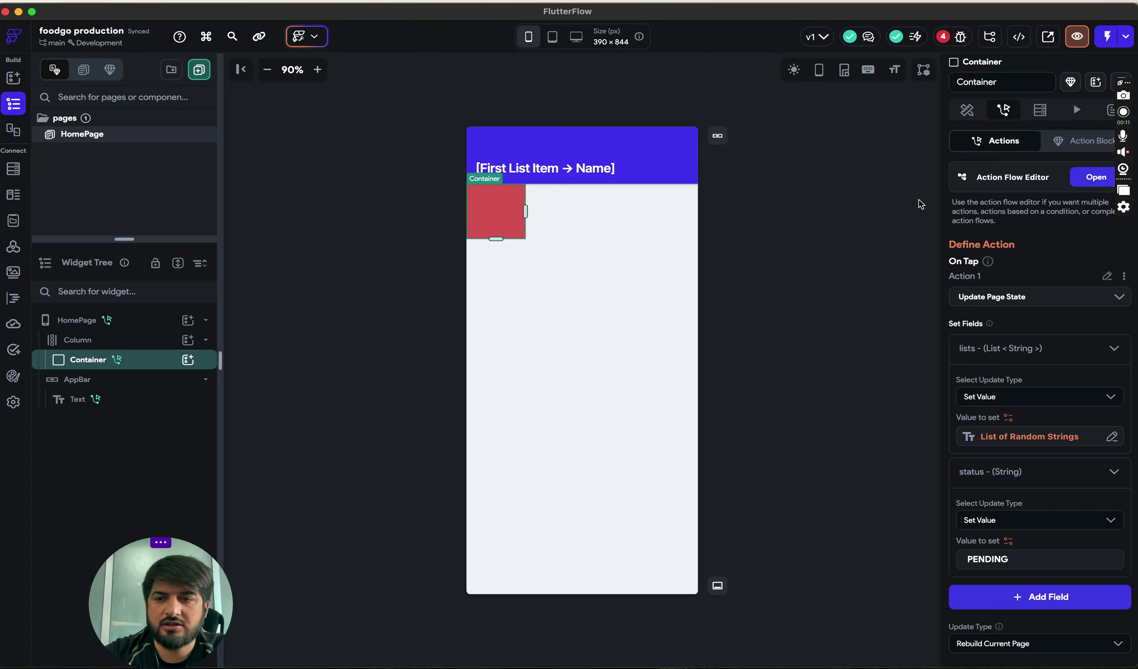
pyautogui.scroll(-1, 1020, 366)
pyautogui.scroll(-5, 1020, 367)
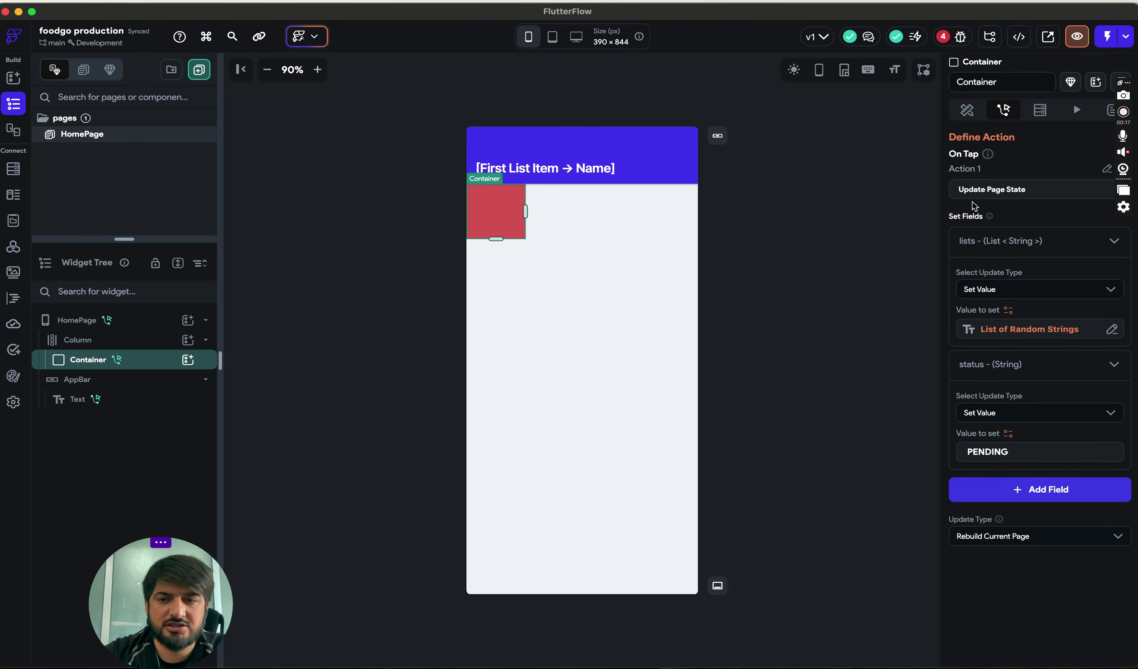
pyautogui.scroll(5, 950, 340)
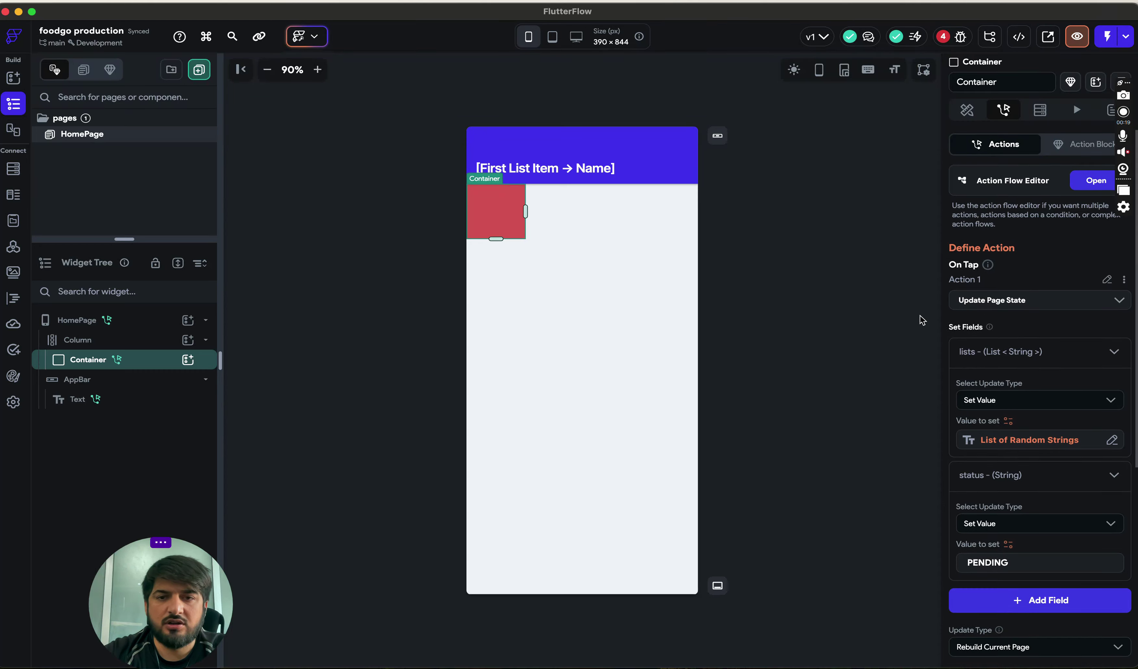
# Open the On Page Load action flow of HomePage for editing
pyautogui.click(611, 352)
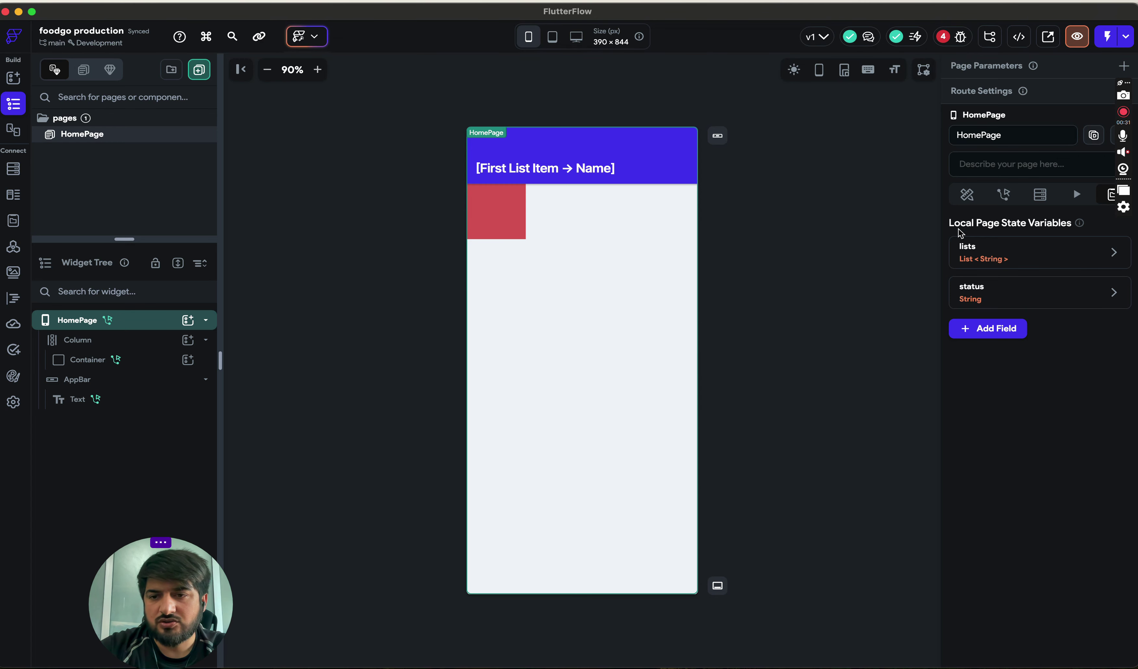
pyautogui.click(1004, 194)
pyautogui.click(1095, 262)
pyautogui.click(620, 134)
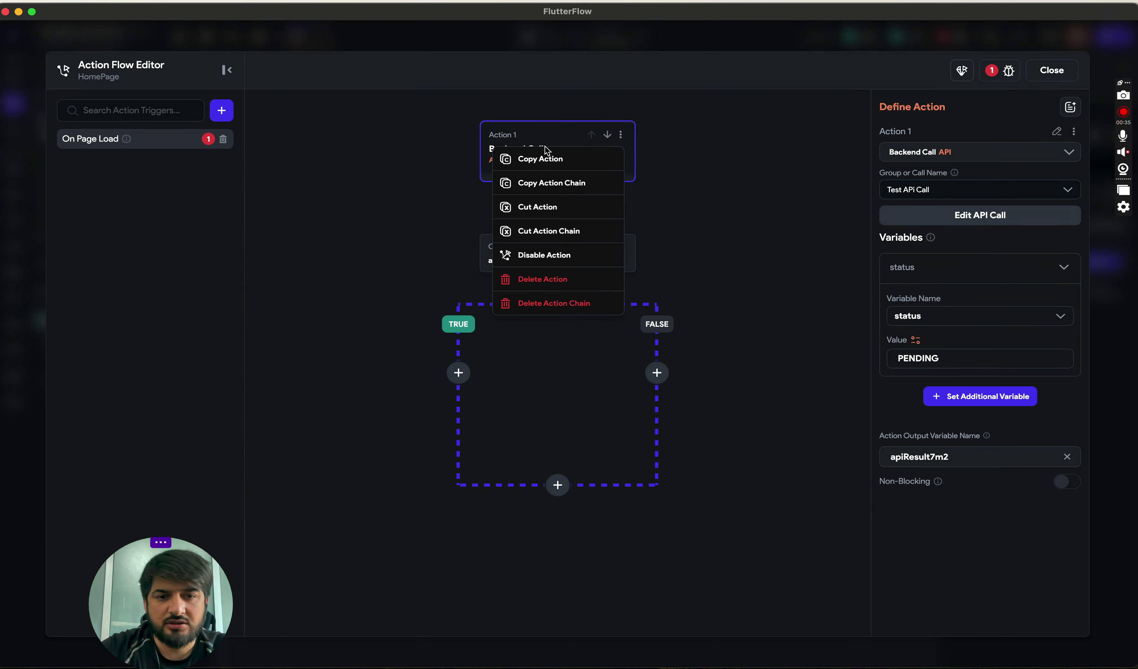
pyautogui.click(536, 208)
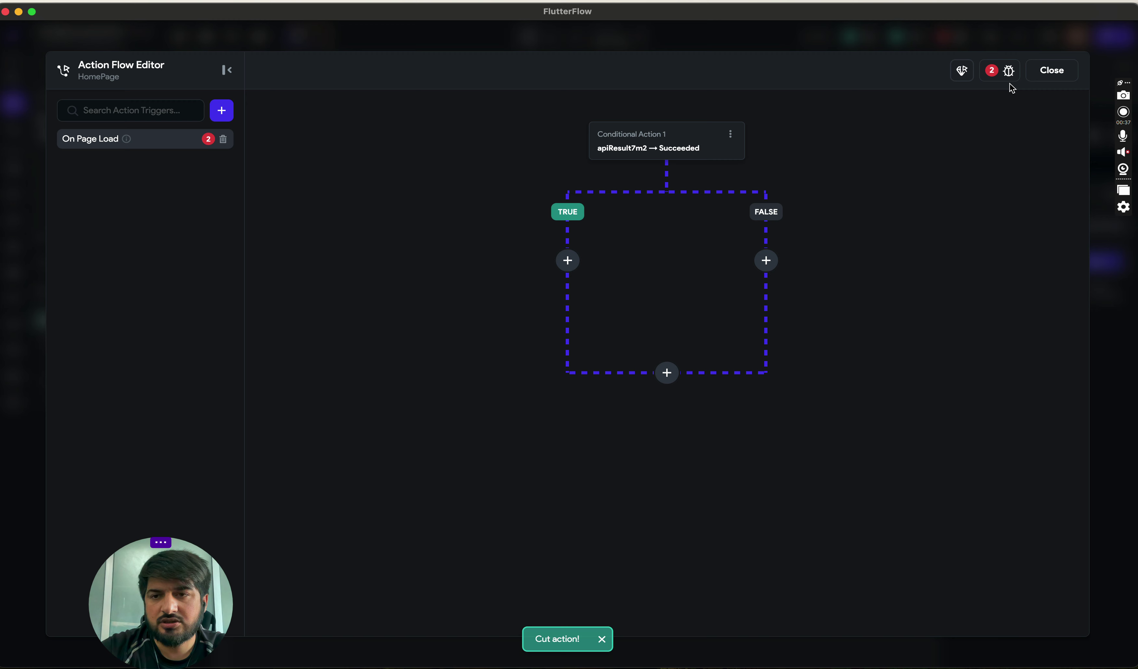
pyautogui.press('super+z')
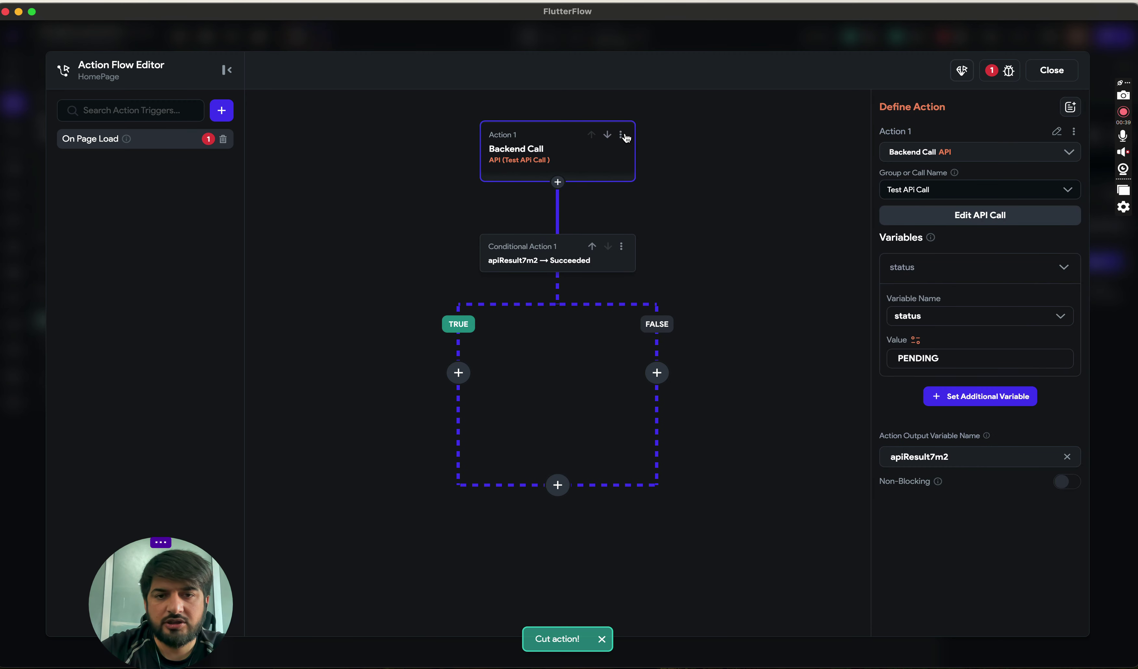
# Cut the whole action chain starting at the Test APi Call action from On Page Load, and close the action flow editor
pyautogui.click(622, 135)
pyautogui.click(561, 224)
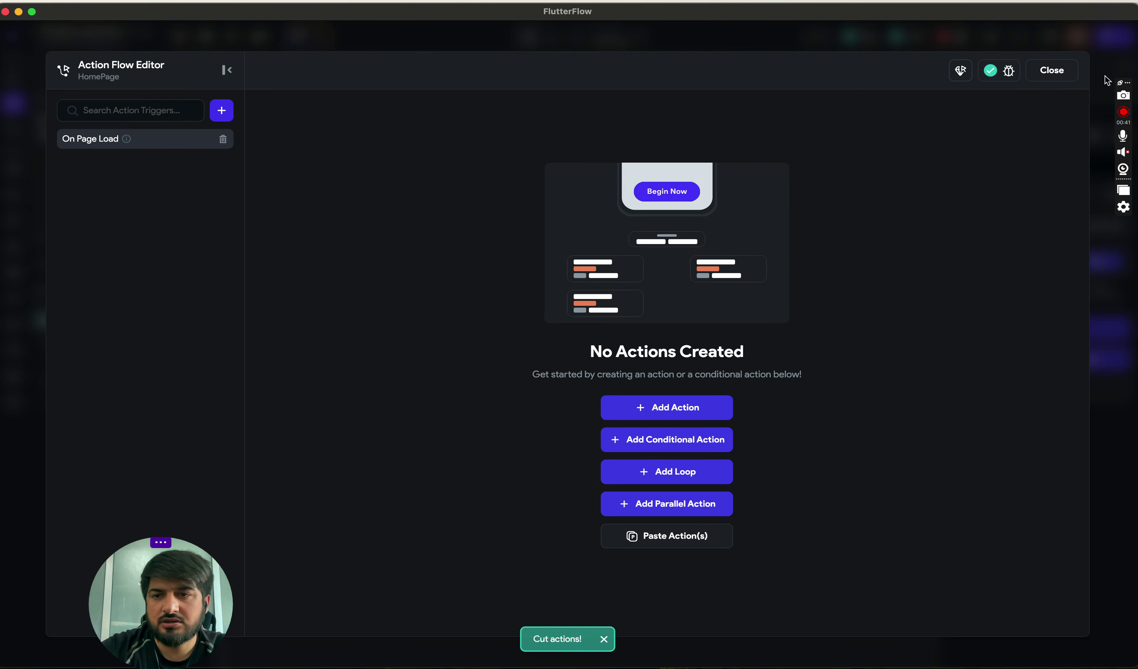
pyautogui.click(1051, 70)
# Paste the cut API call and its conditional action after Update Page State in the red Container's On Tap flow
pyautogui.click(505, 209)
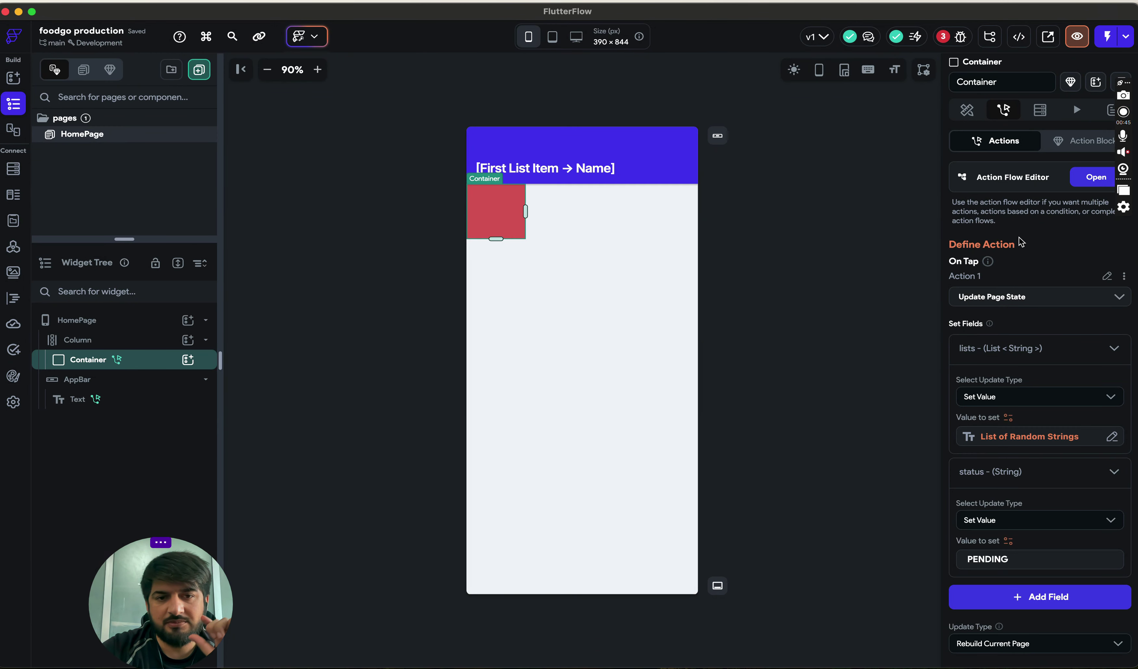
pyautogui.scroll(-3, 1012, 404)
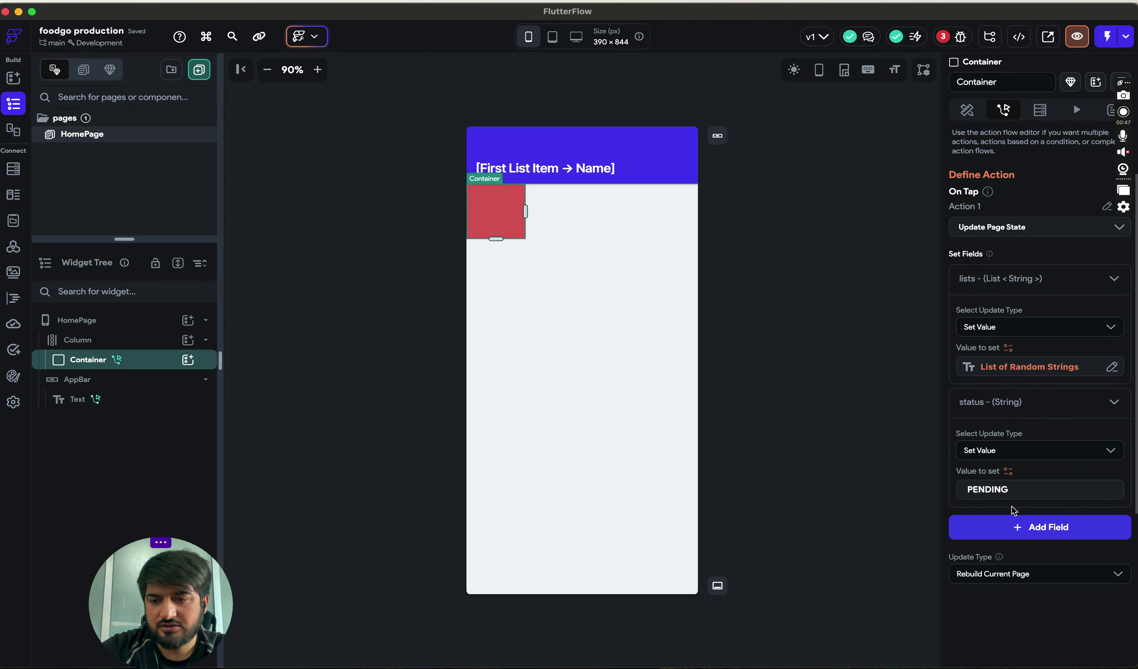
pyautogui.scroll(3, 1015, 519)
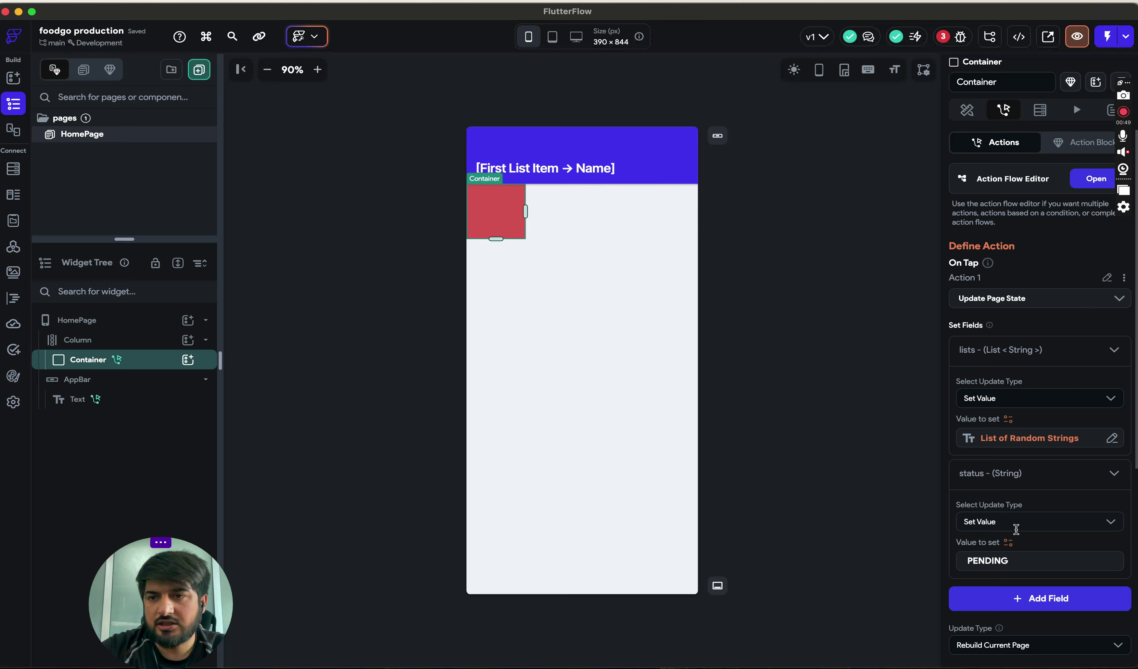
pyautogui.click(1095, 178)
pyautogui.click(558, 182)
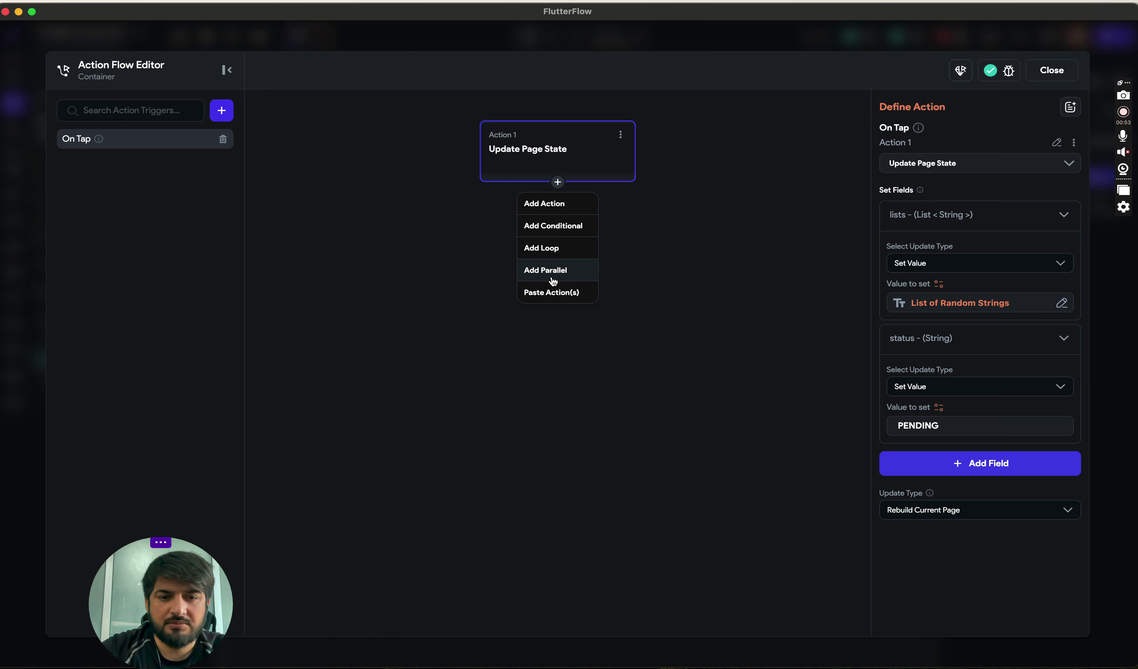
pyautogui.click(553, 291)
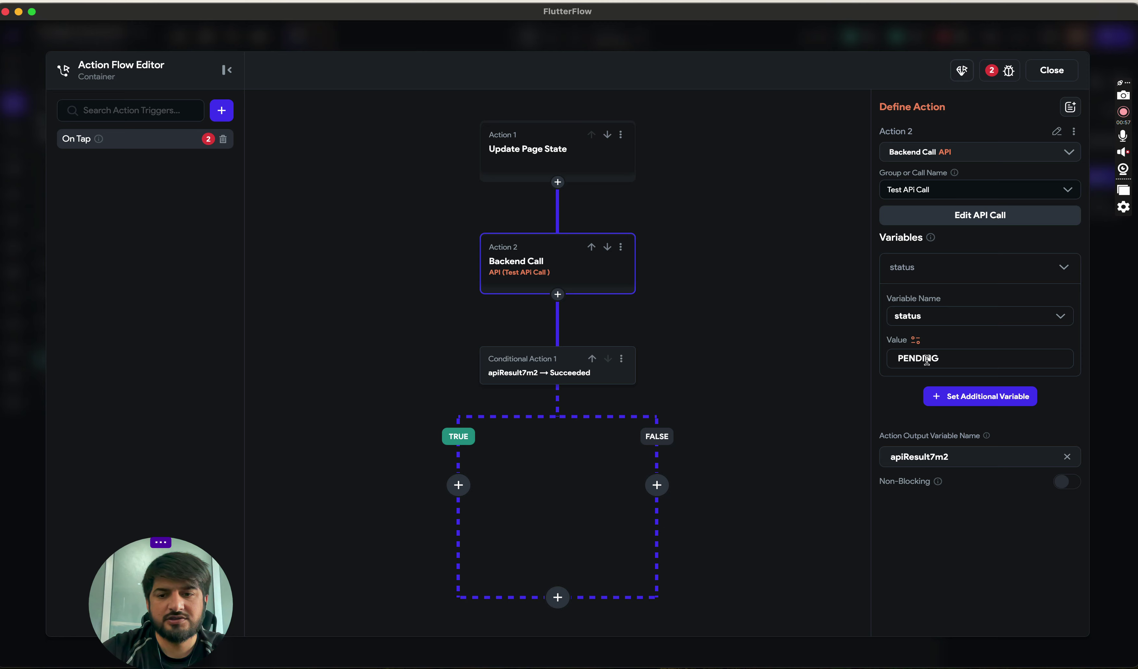
# Try to bind the API call's status variable to the page state field status
pyautogui.click(916, 342)
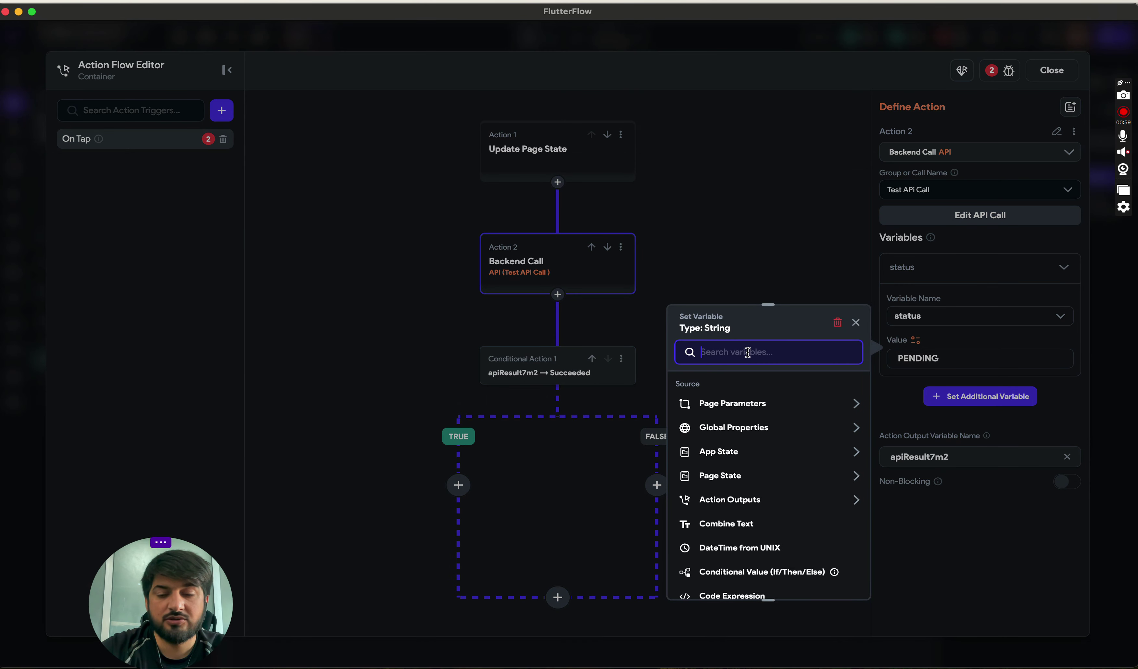
pyautogui.write('status')
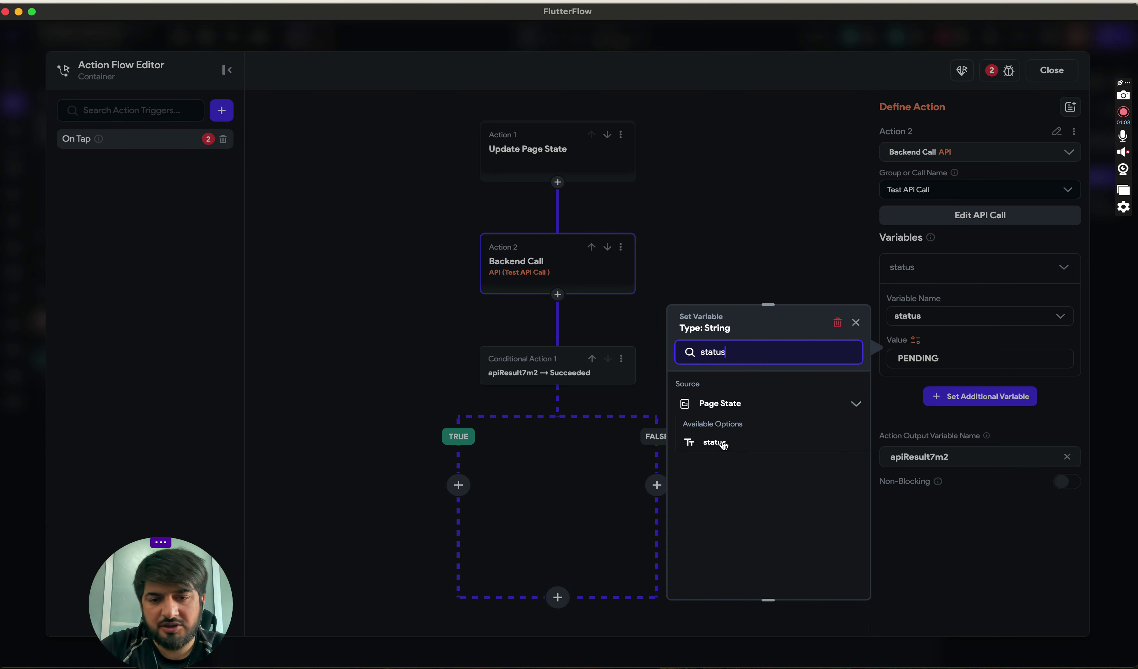
pyautogui.click(724, 444)
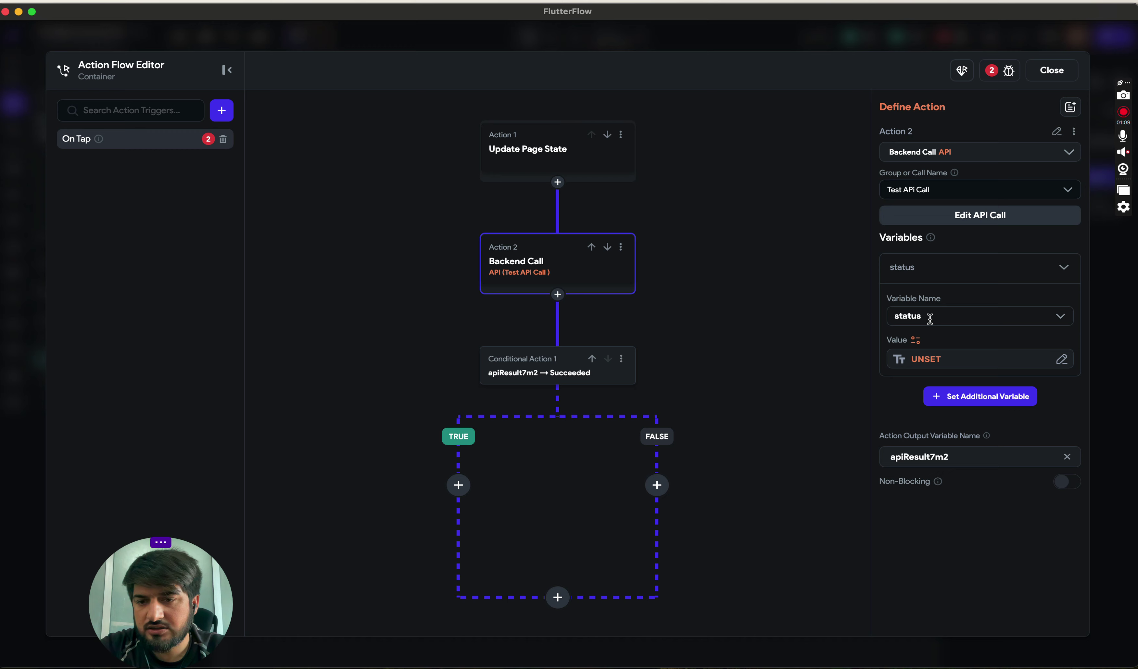
# Set the value of the Test APi Call action's status variable from the page state field status
pyautogui.click(915, 343)
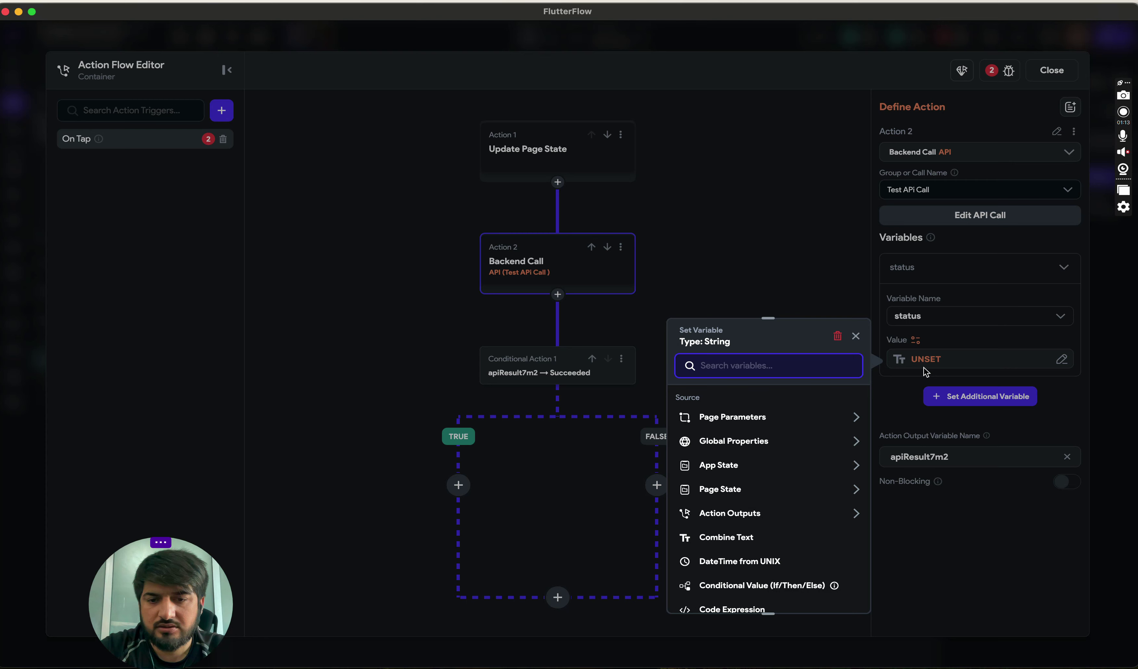
pyautogui.write('stat')
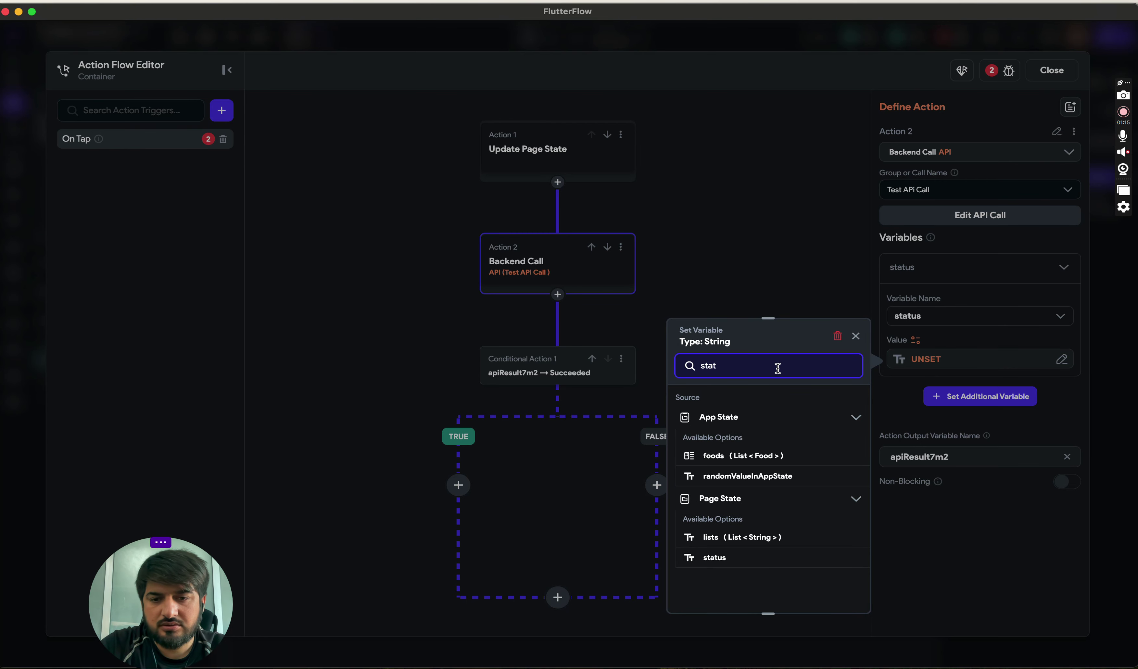
pyautogui.write('u')
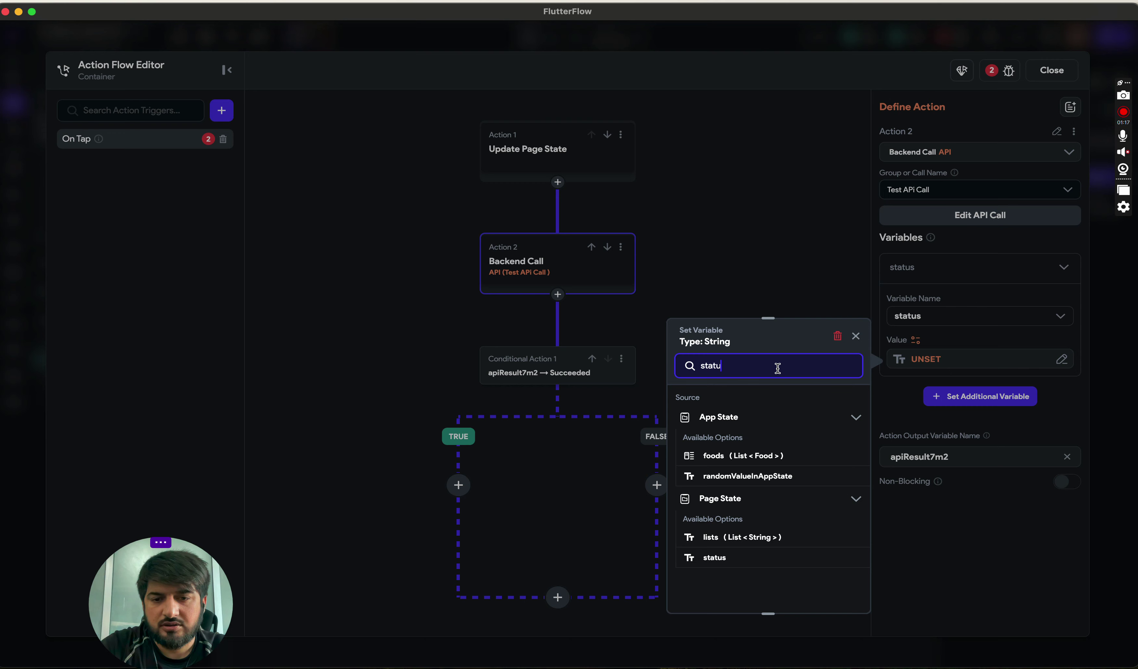
pyautogui.write('s')
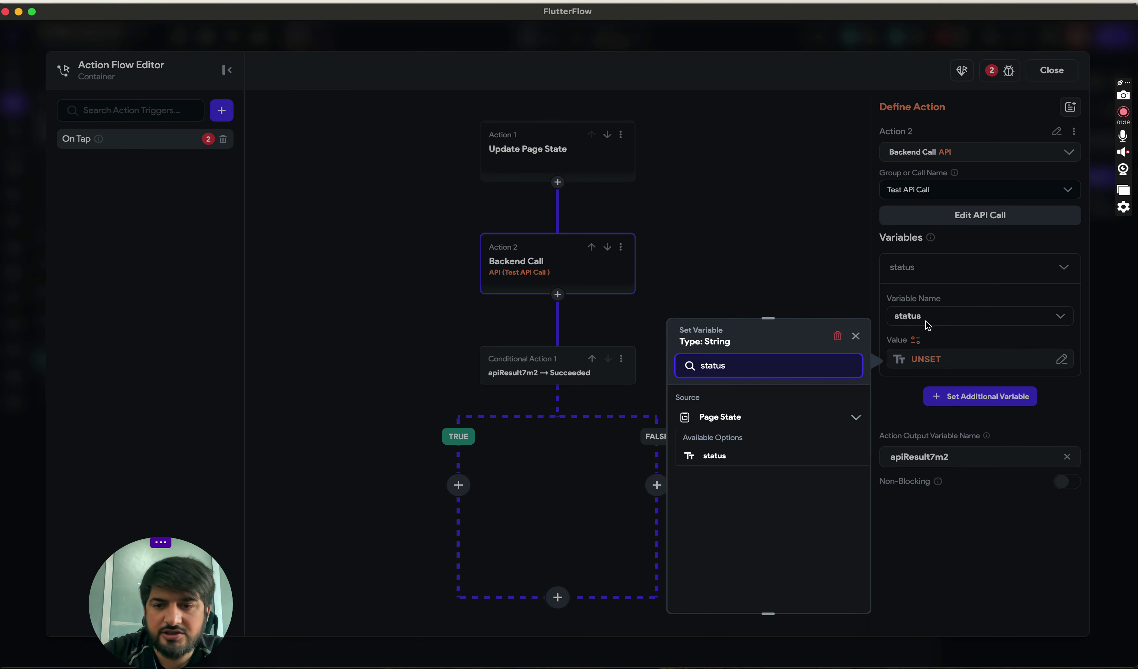
pyautogui.click(718, 457)
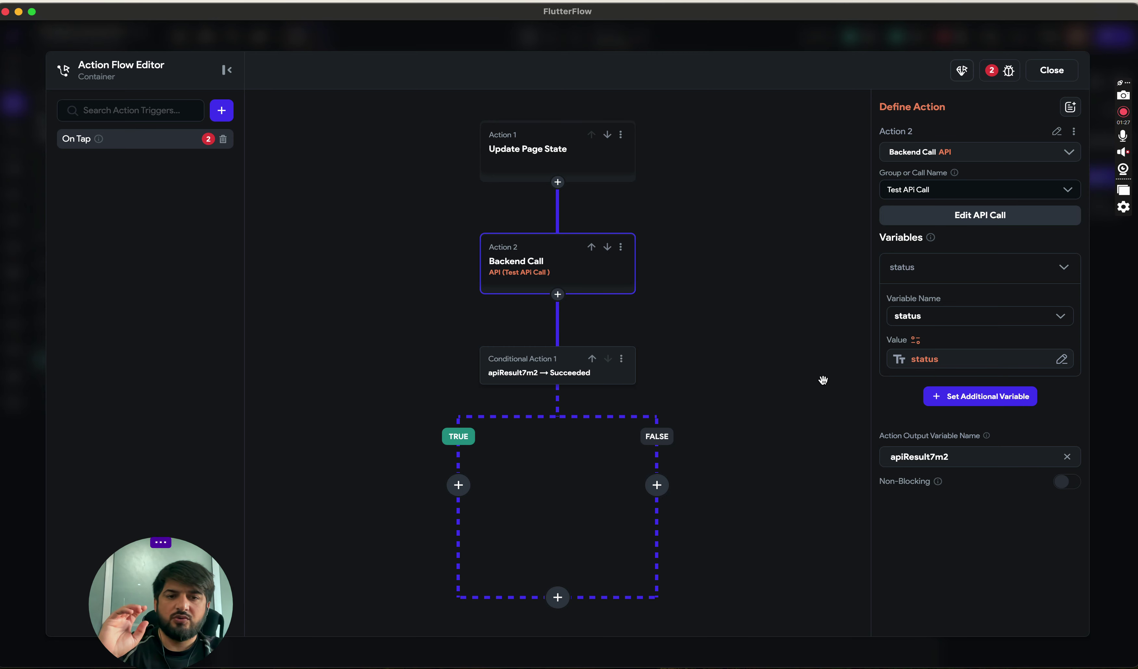
# Review the status value in the Update Page State action and the status variable passed to the Backend Call action
pyautogui.click(560, 170)
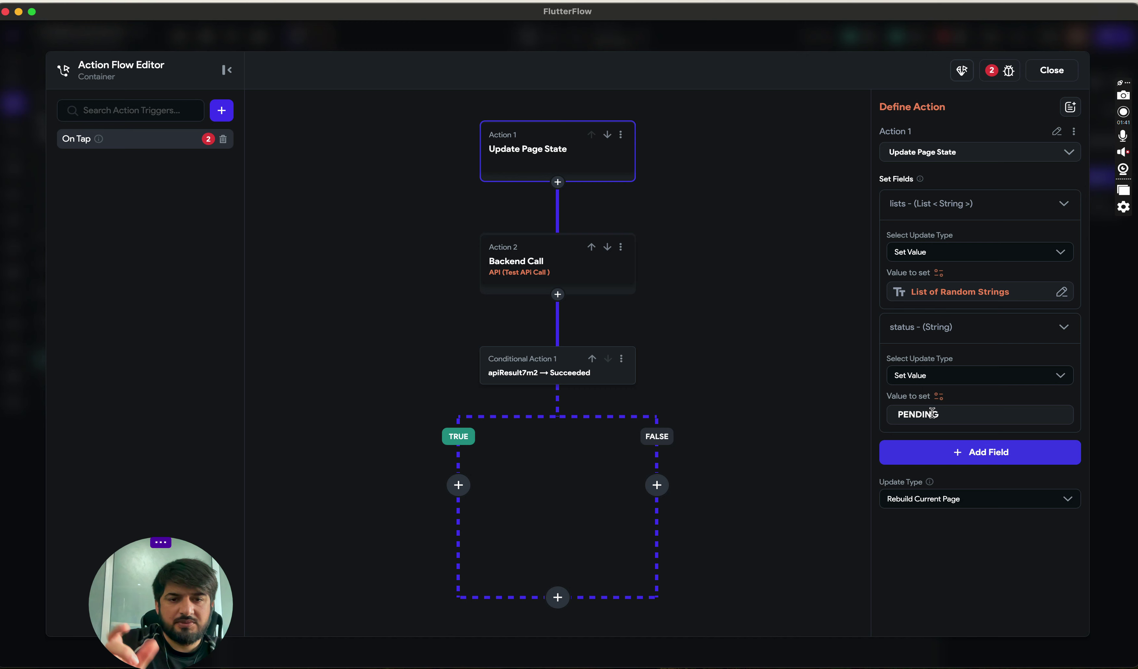
pyautogui.click(575, 290)
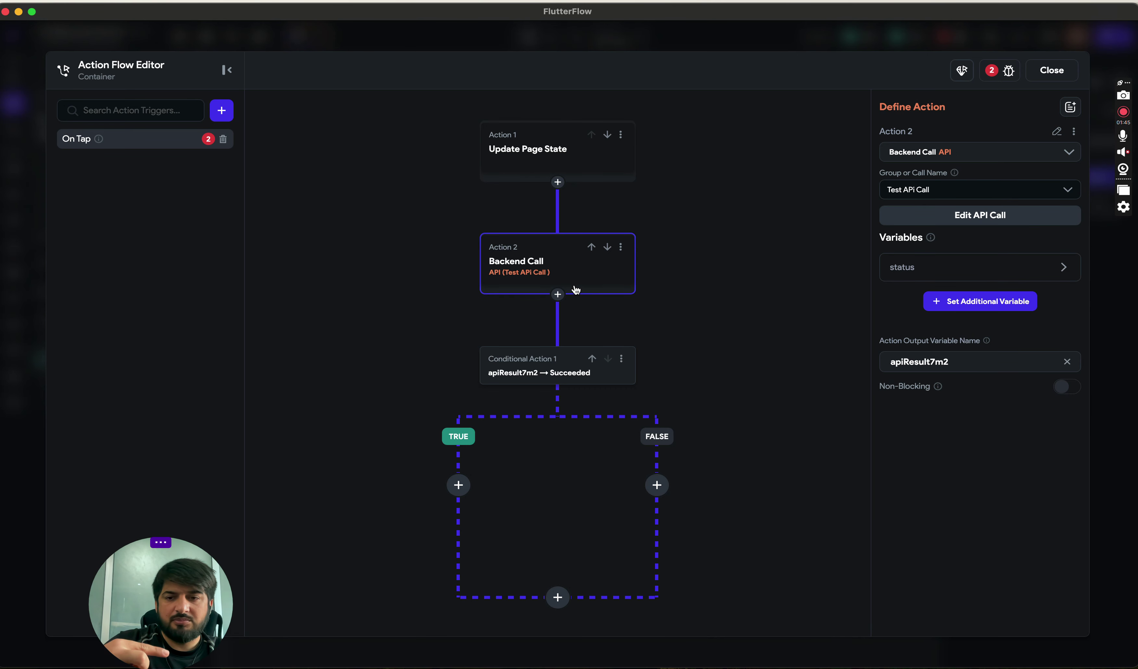
pyautogui.click(931, 277)
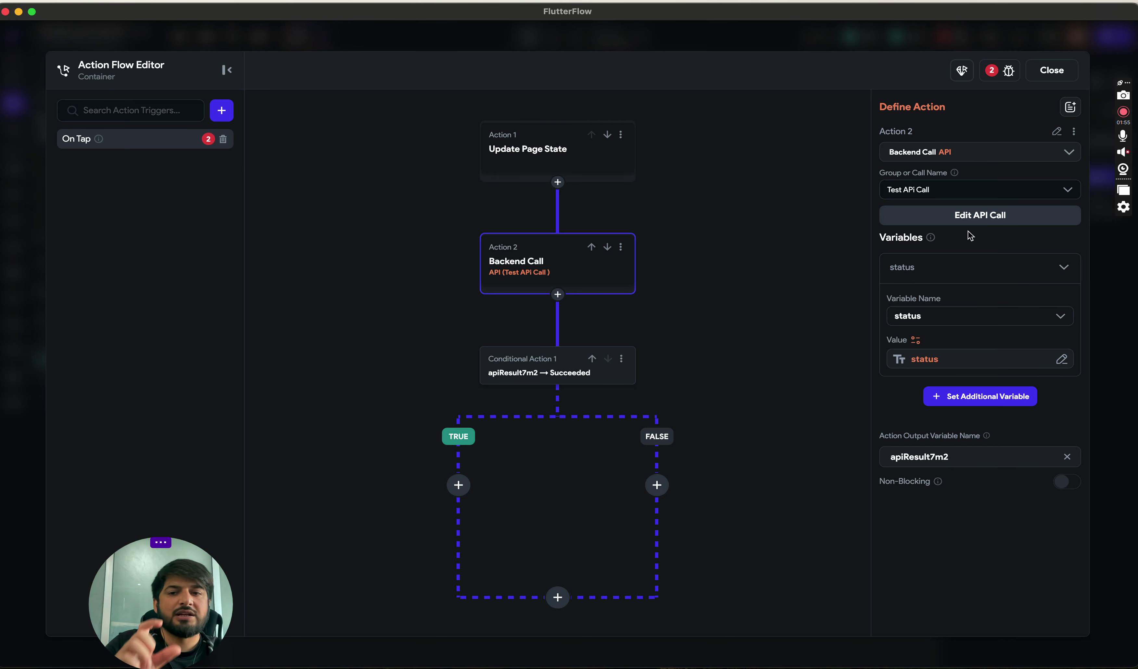
# Open the Test APi Call definition and examine its variables and query parameters
pyautogui.click(978, 215)
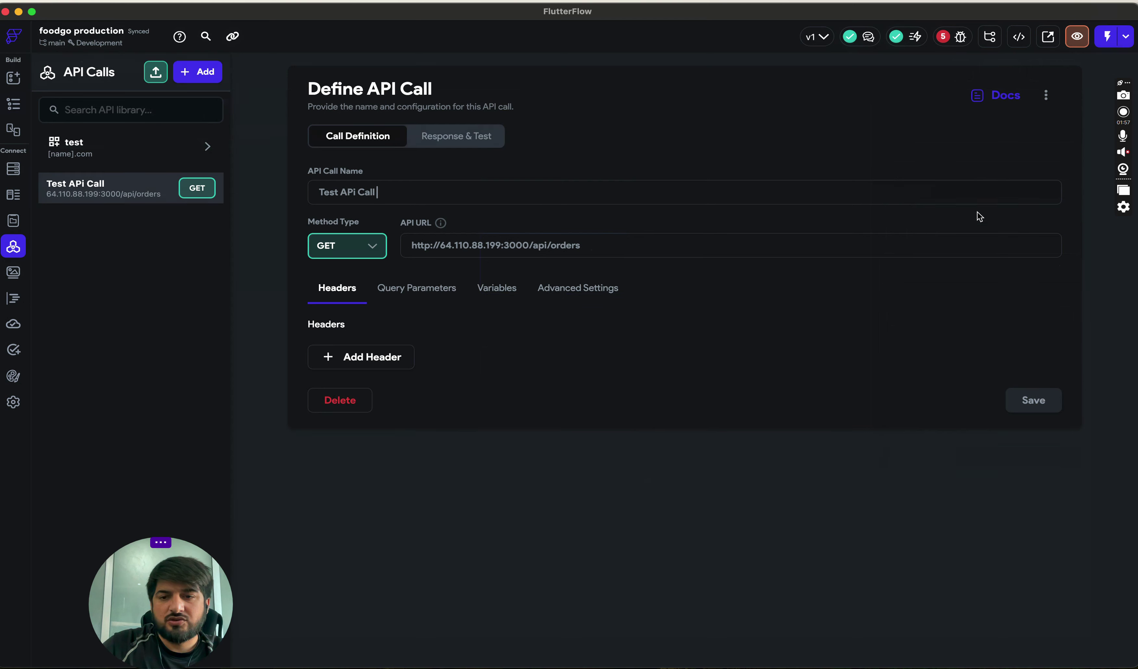
pyautogui.click(488, 295)
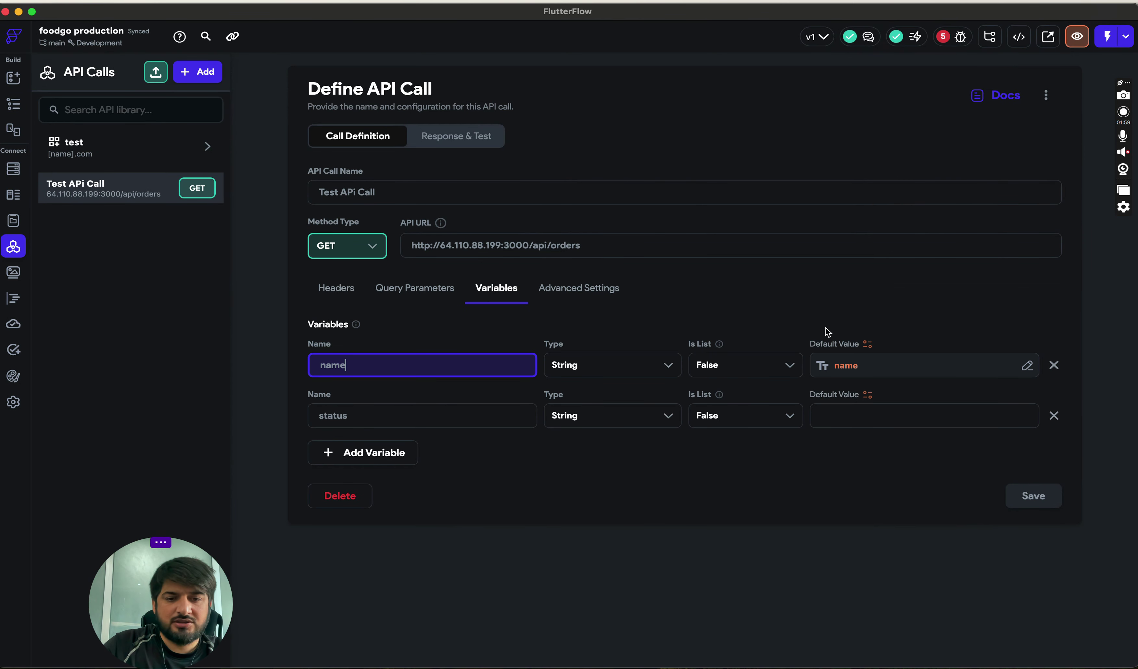
pyautogui.click(406, 291)
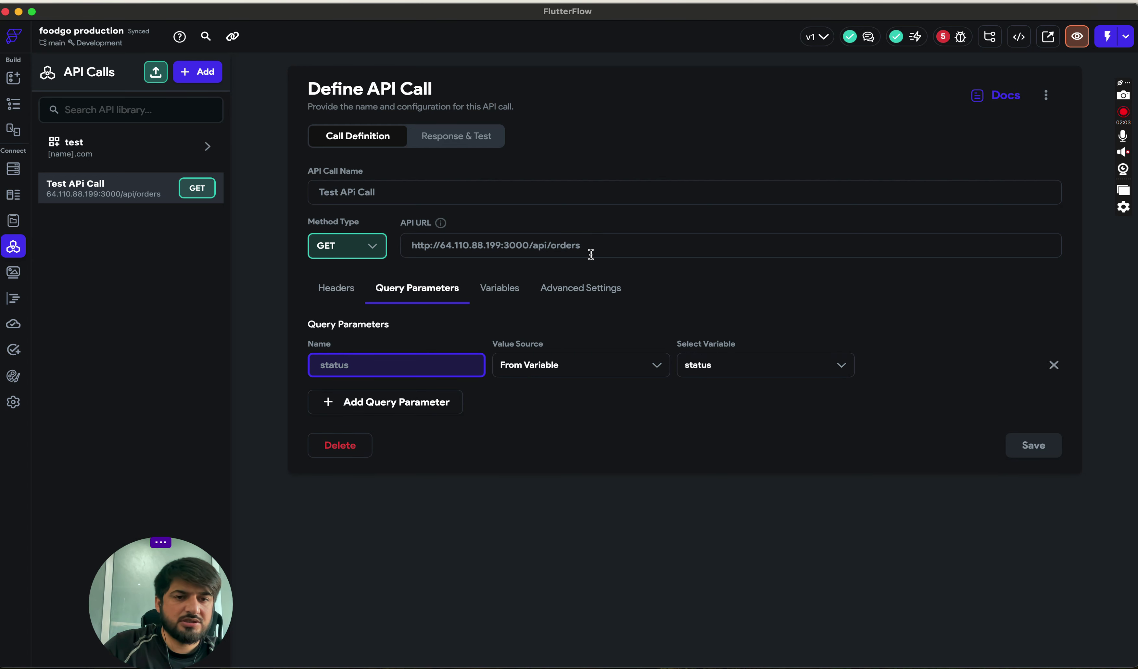